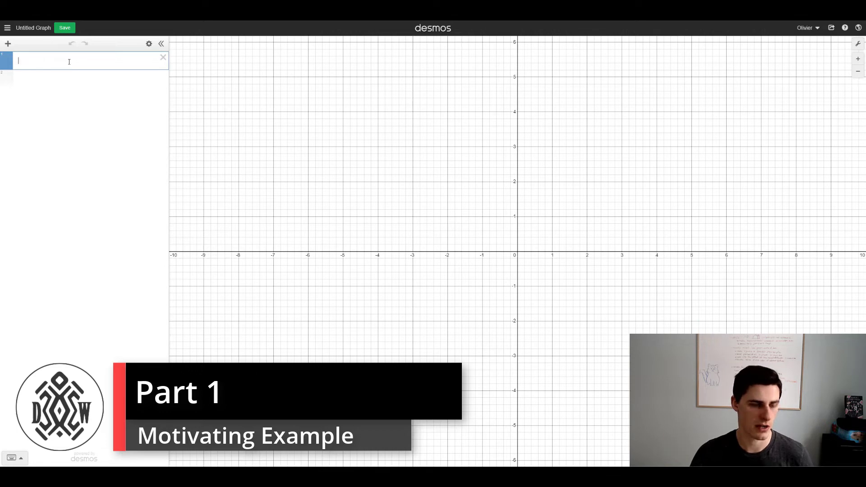
Step: Add a note asking what 1000$ at 5% compounded annually grows to in 60 years
{"action": "key", "text": "ctrl+v"}
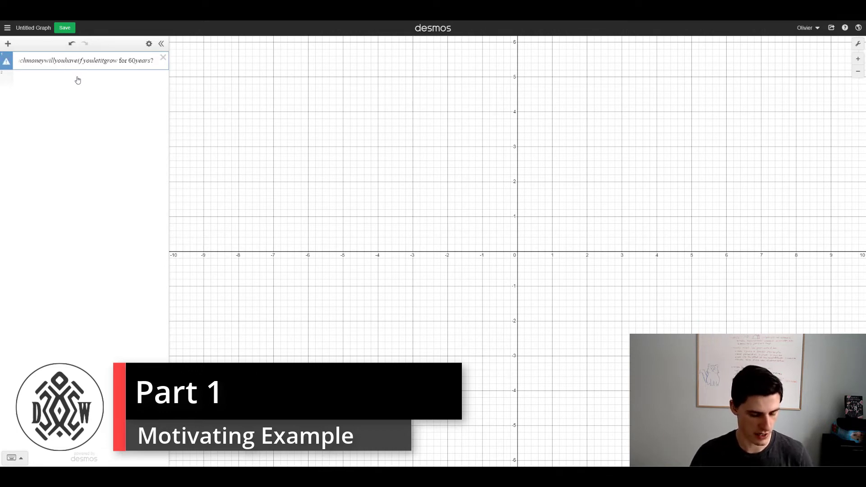
{"action": "key", "text": "ctrl+z"}
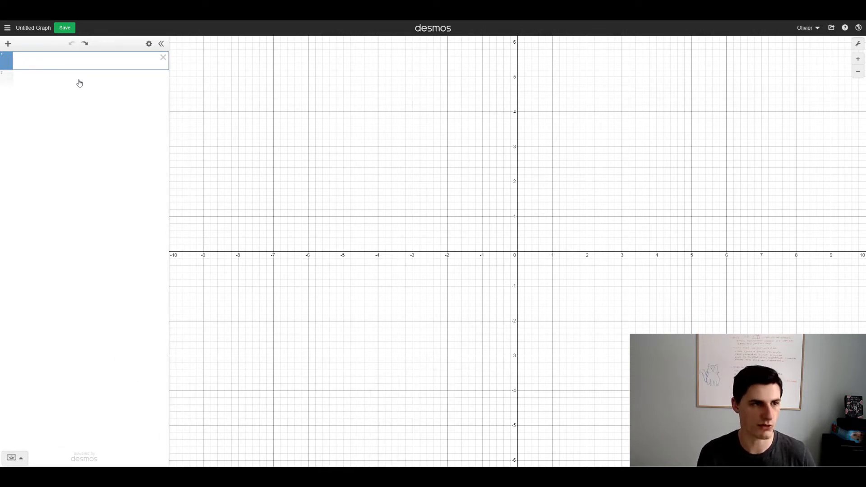
{"action": "type", "text": "\""}
{"action": "key", "text": "ctrl+v"}
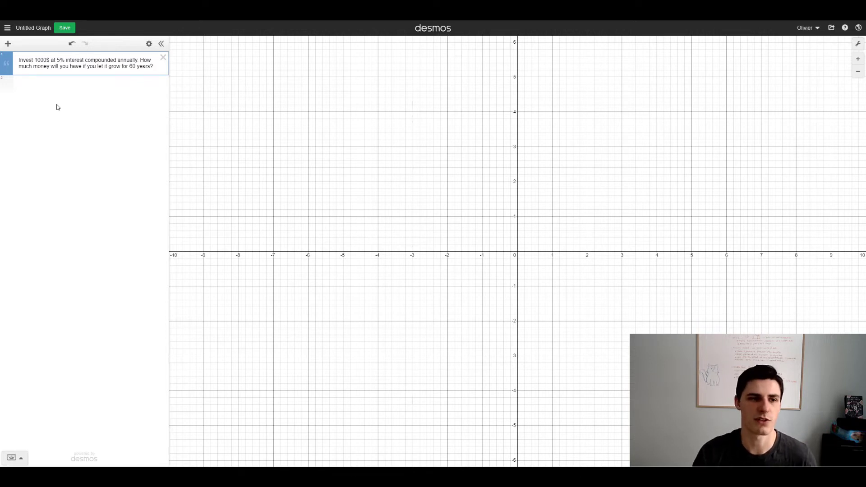
{"action": "key", "text": "Return"}
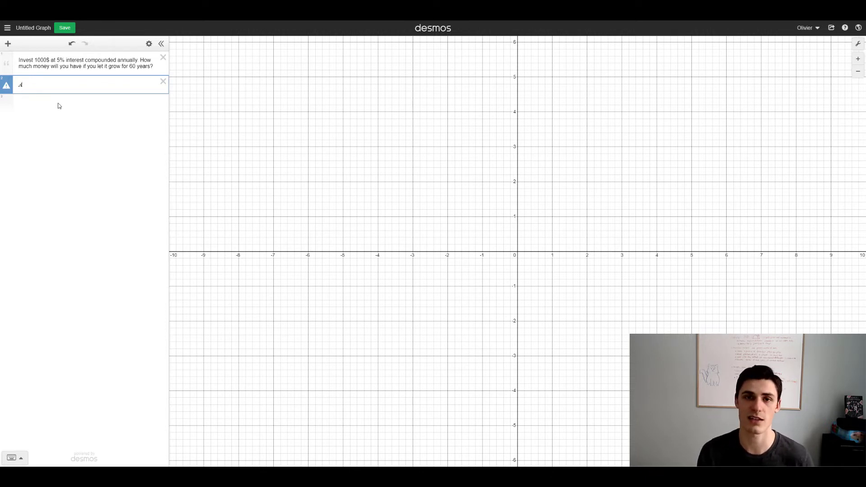
Step: Make the note's amount 10000$ and write A(t)=P(1+r)^t on the second line
{"action": "left_click", "coordinate": [42, 59]}
{"action": "type", "text": "0"}
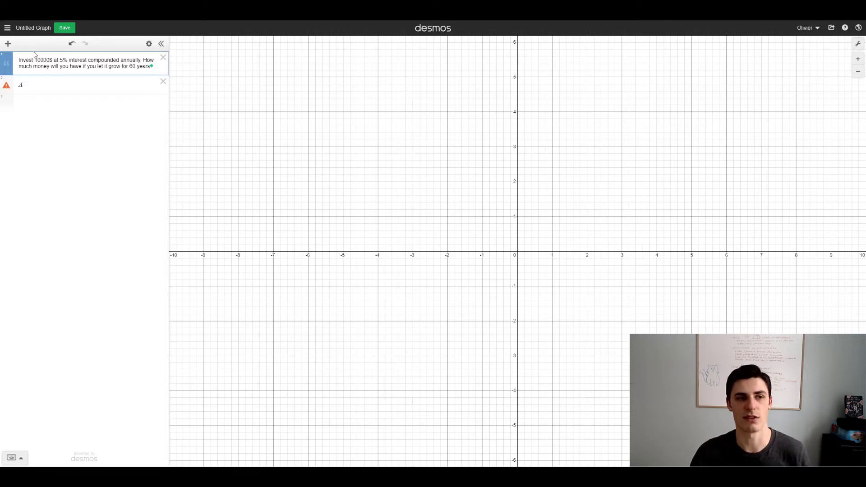
{"action": "left_click", "coordinate": [34, 86]}
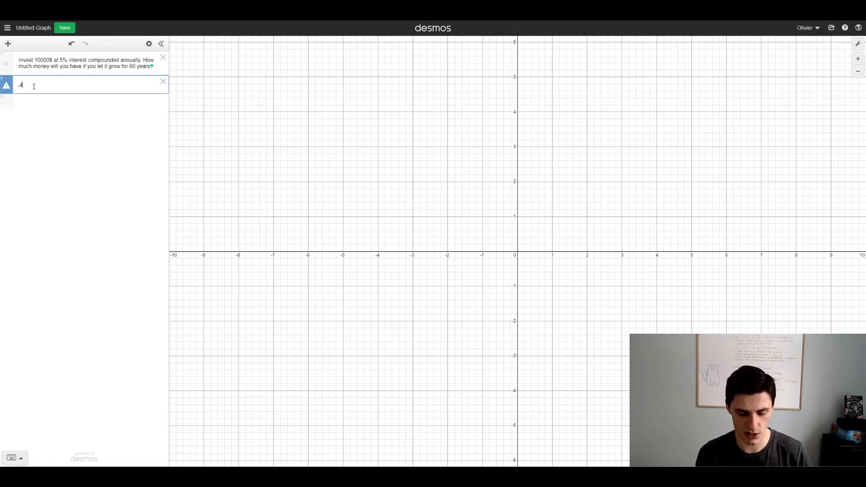
{"action": "type", "text": "(t)"}
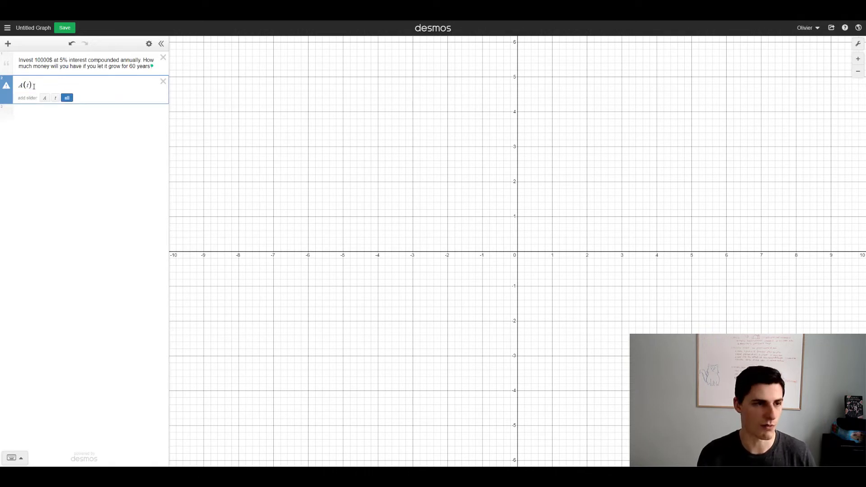
{"action": "type", "text": "=P"}
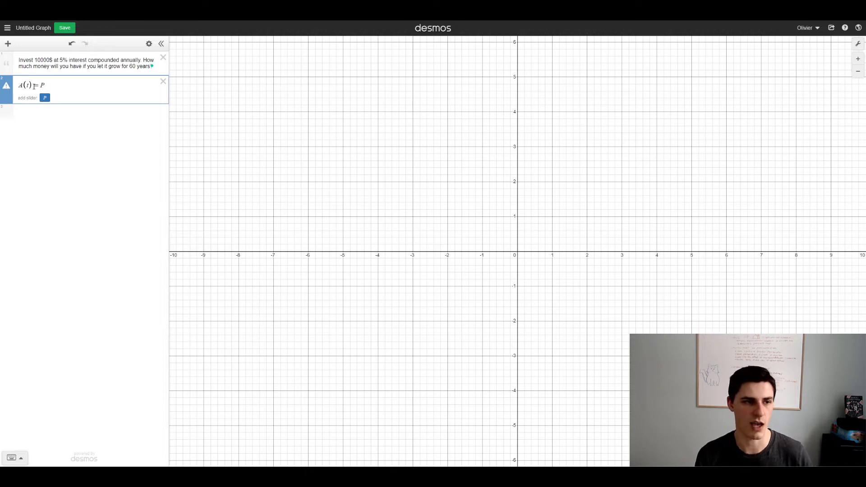
{"action": "type", "text": "("}
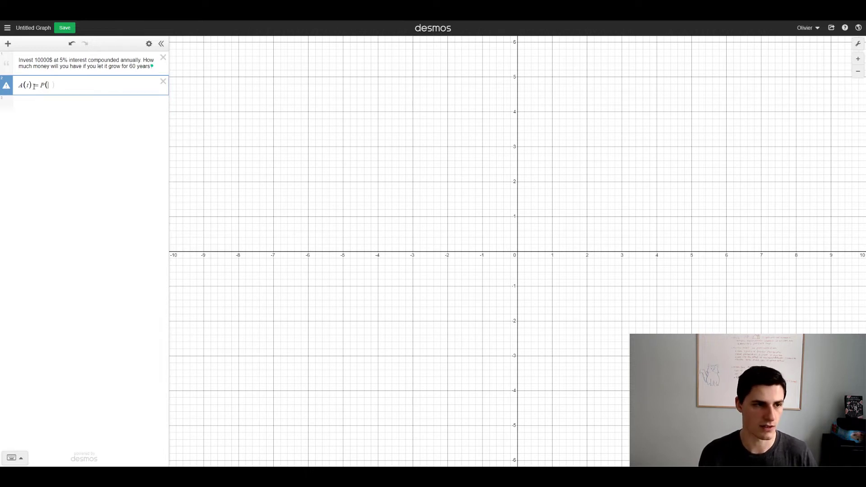
{"action": "type", "text": "1+r"}
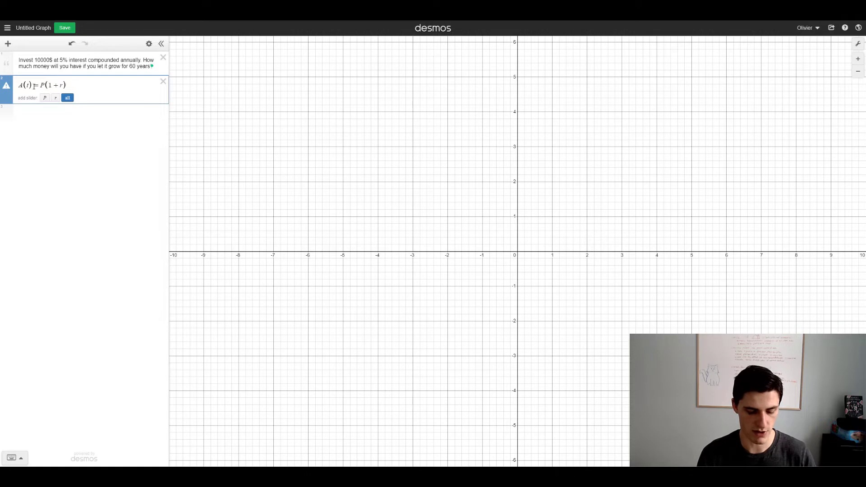
{"action": "type", "text": "^t"}
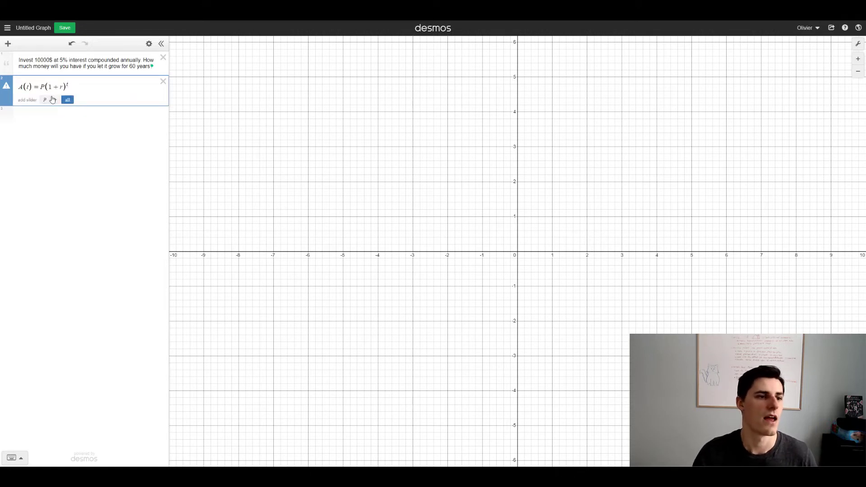
Step: Add sliders for P and r, setting P to 10000 on a 1–10000 range
{"action": "left_click", "coordinate": [68, 100]}
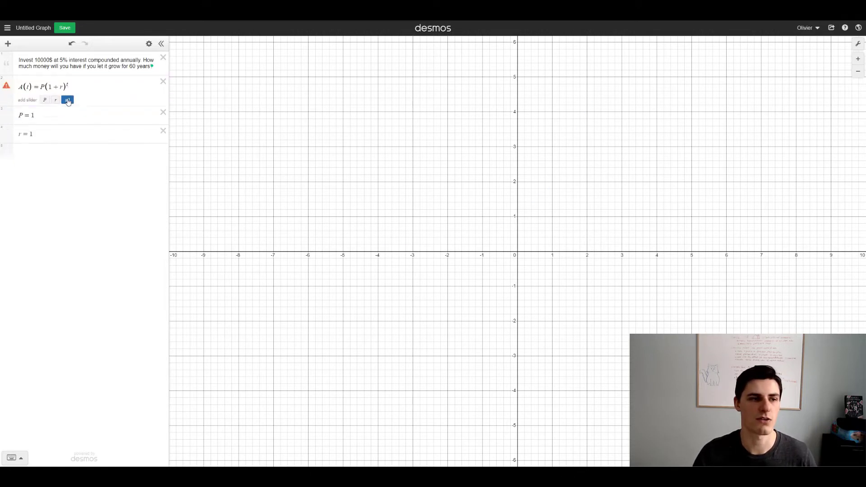
{"action": "left_click", "coordinate": [44, 109]}
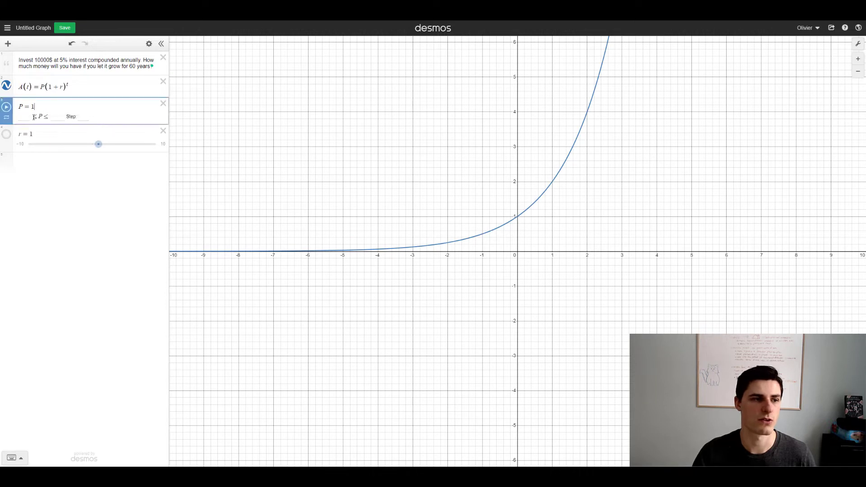
{"action": "left_click", "coordinate": [47, 108]}
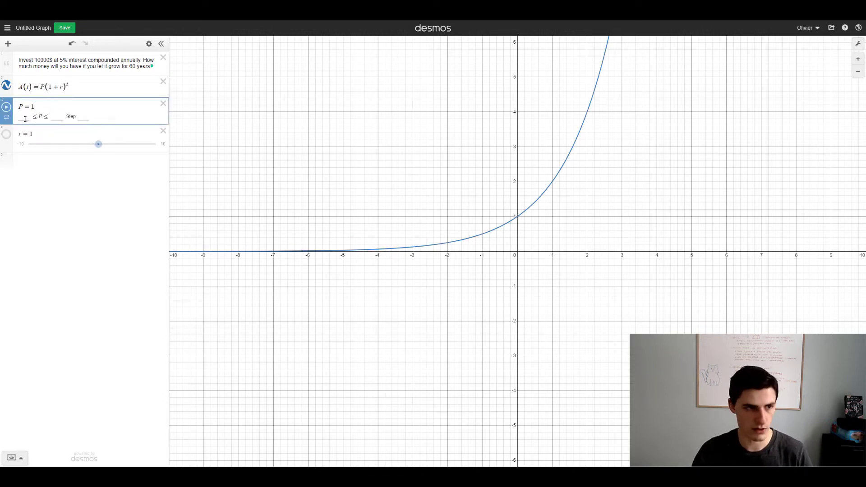
{"action": "left_click", "coordinate": [28, 118]}
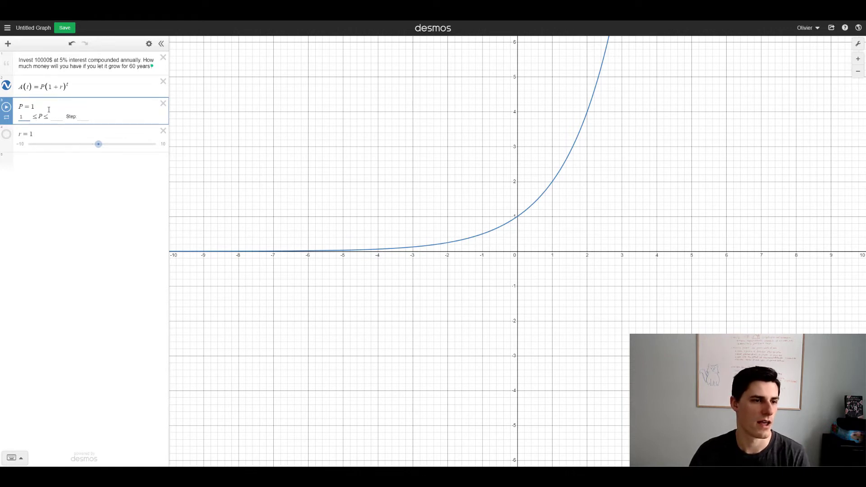
{"action": "type", "text": "0000"}
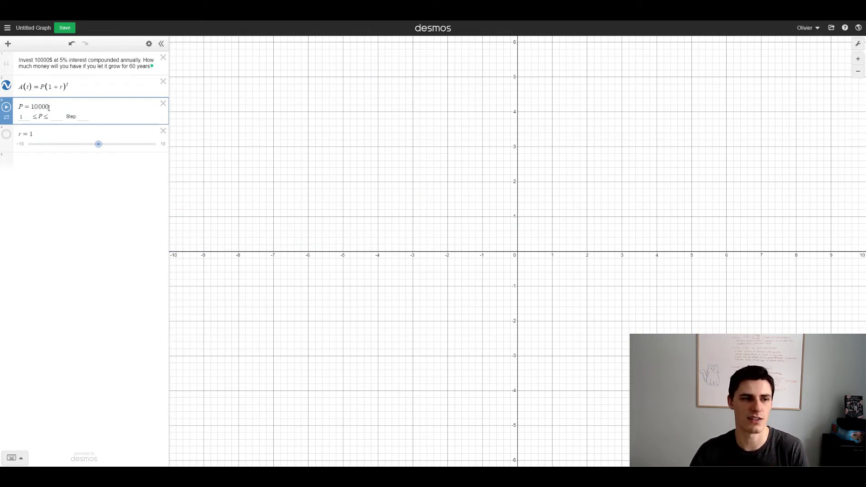
Step: Set the r slider to 0.05 with a 0–1 range
{"action": "left_click", "coordinate": [21, 144]}
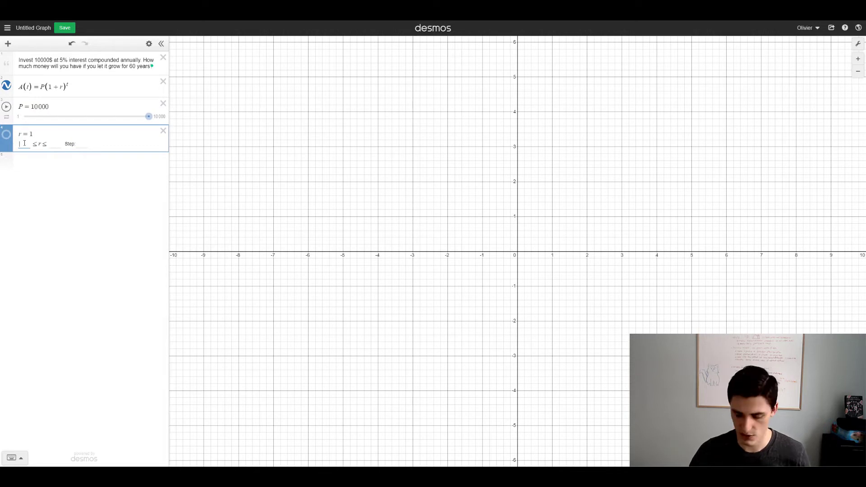
{"action": "key", "text": "Tab"}
{"action": "type", "text": "1"}
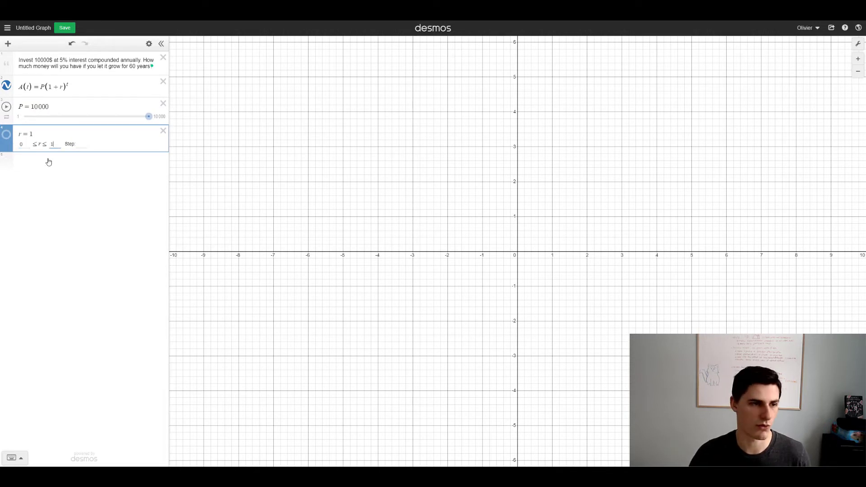
{"action": "key", "text": "BackSpace"}
{"action": "type", "text": "0.05"}
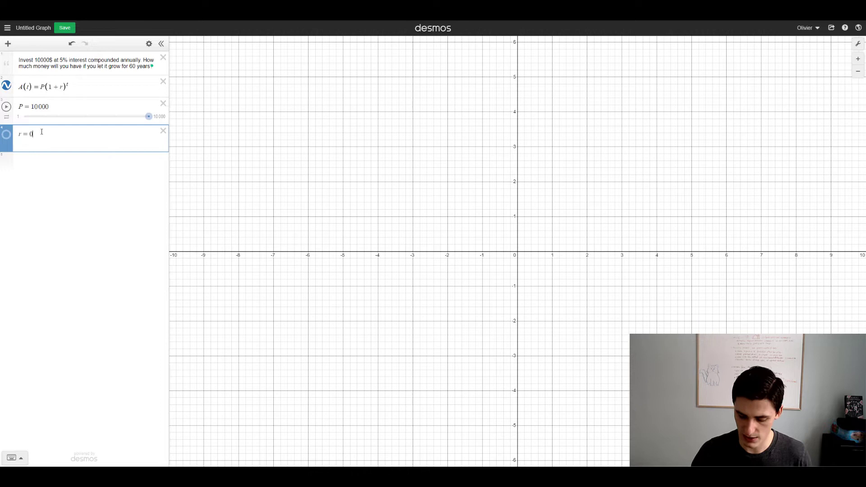
{"action": "left_click", "coordinate": [49, 187]}
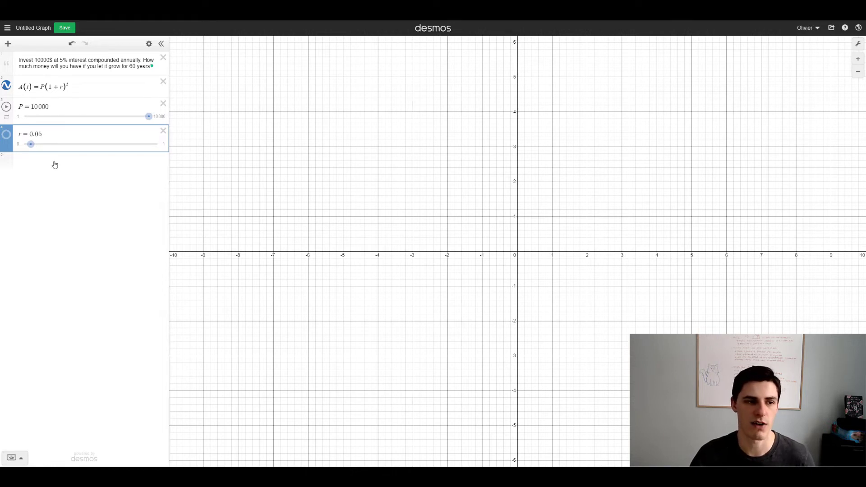
{"action": "left_click", "coordinate": [41, 165]}
Step: Enter A(60) to get the 60-year balance of 186791.838941
{"action": "type", "text": "A"}
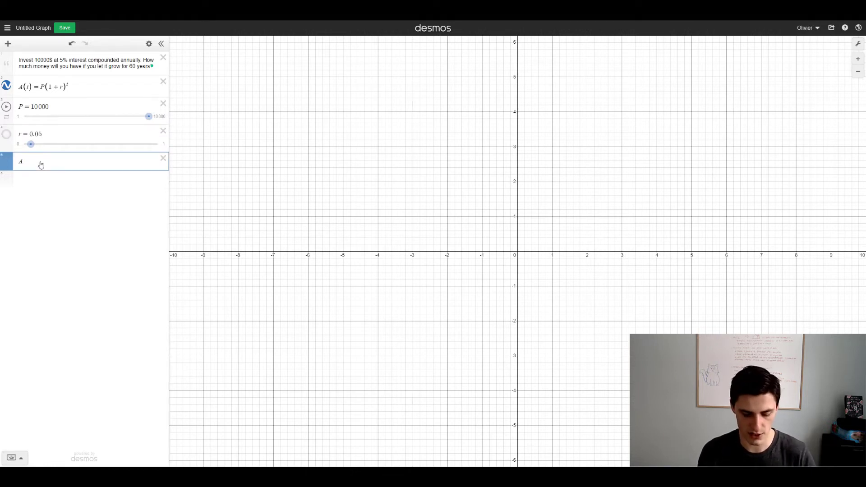
{"action": "type", "text": "(60"}
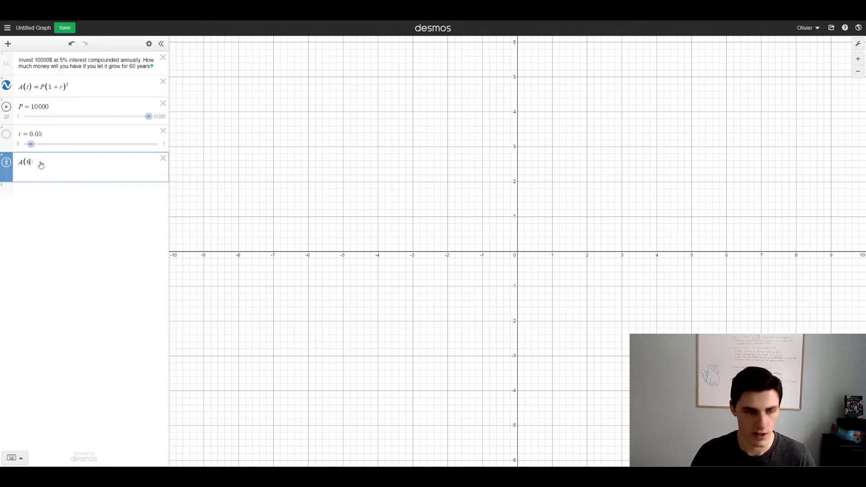
{"action": "type", "text": ")"}
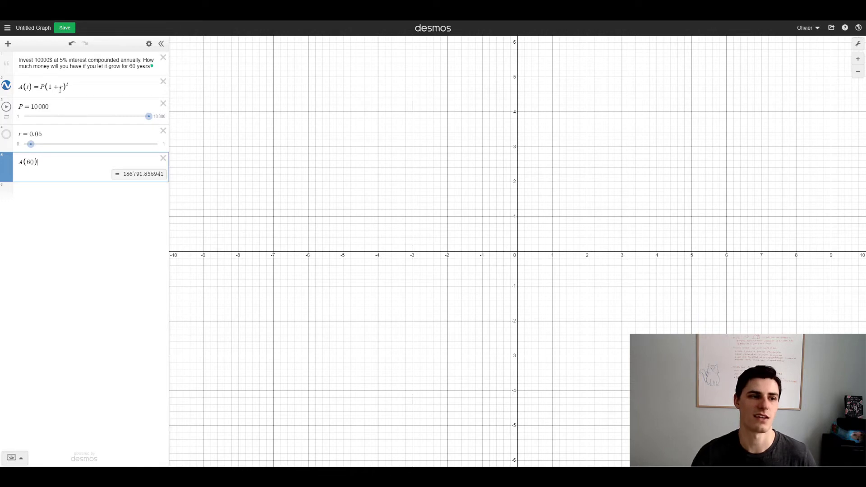
Step: Trace values along the A(t) growth curve on the graph
{"action": "scroll", "coordinate": [521, 201], "scroll_direction": "down", "scroll_amount": 6}
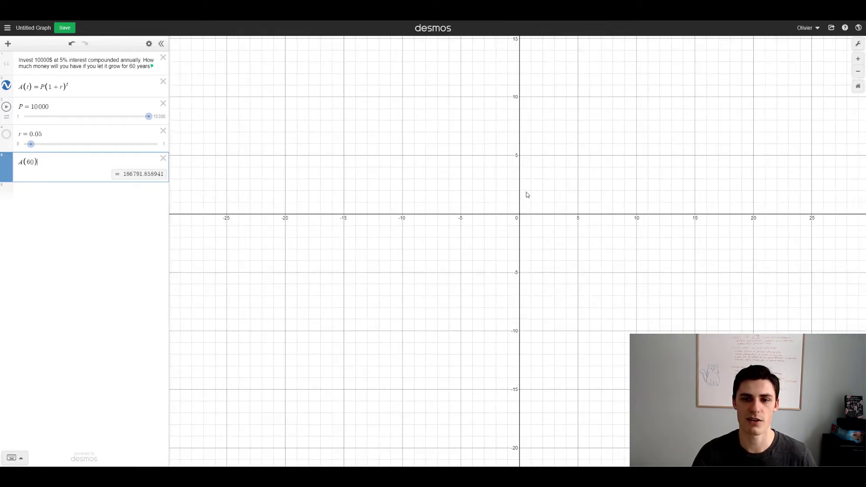
{"action": "scroll", "coordinate": [532, 194], "scroll_direction": "down", "scroll_amount": 7}
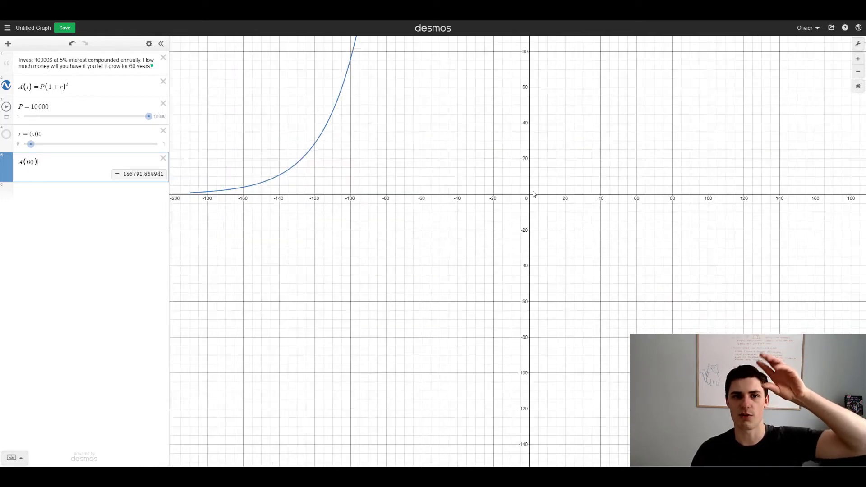
{"action": "scroll", "coordinate": [534, 194], "scroll_direction": "down", "scroll_amount": 8}
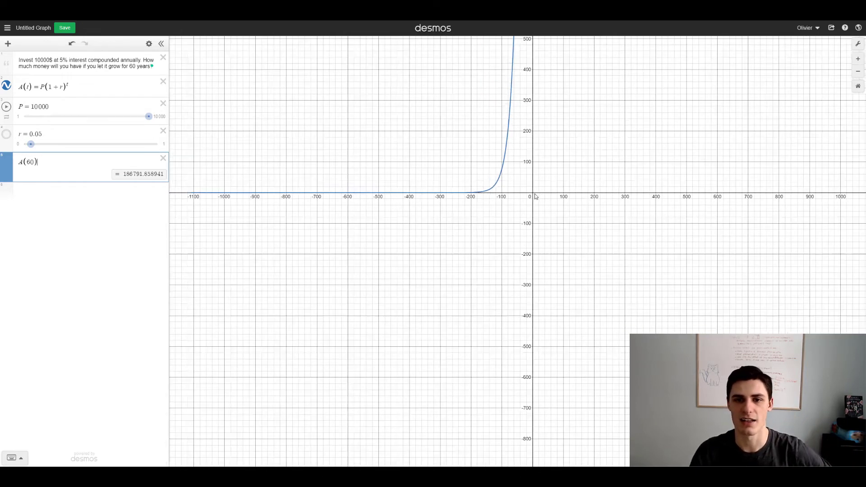
{"action": "scroll", "coordinate": [536, 197], "scroll_direction": "down", "scroll_amount": 8}
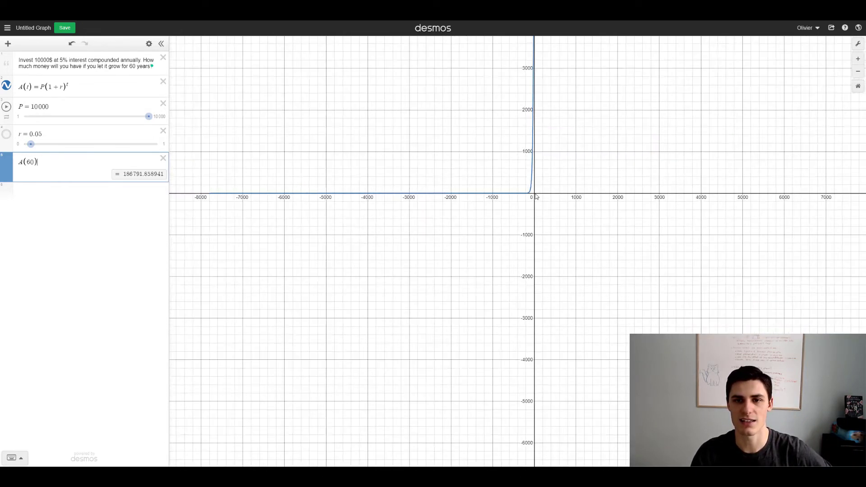
{"action": "scroll", "coordinate": [536, 196], "scroll_direction": "down", "scroll_amount": 5}
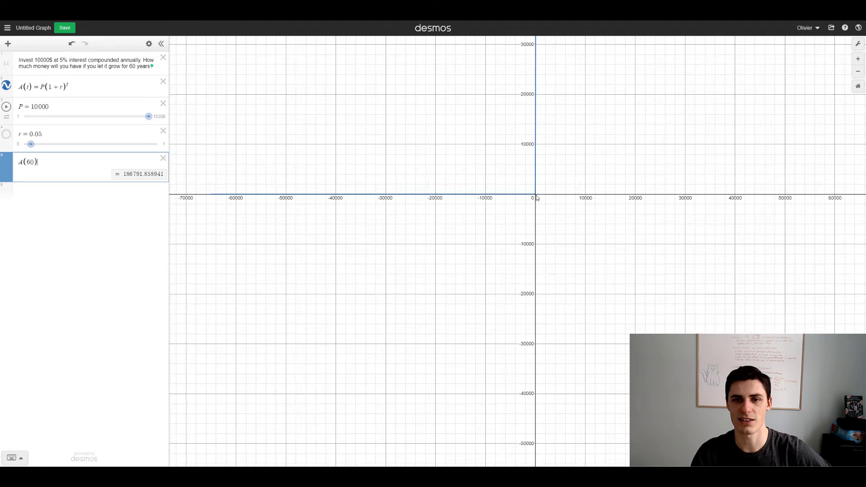
{"action": "mouse_move", "coordinate": [485, 199]}
{"action": "left_mouse_down"}
{"action": "mouse_move", "coordinate": [522, 186]}
{"action": "mouse_move", "coordinate": [547, 132]}
{"action": "left_mouse_up"}
{"action": "scroll", "coordinate": [547, 132], "scroll_direction": "up", "scroll_amount": 3}
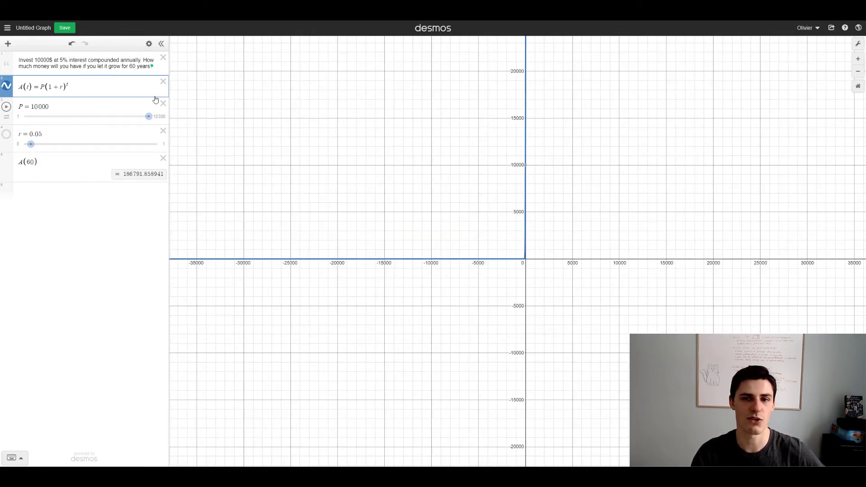
Step: Add the domain restriction {t>0} to A(t) and bring up Graph Settings
{"action": "left_click", "coordinate": [76, 86]}
{"action": "type", "text": "{"}
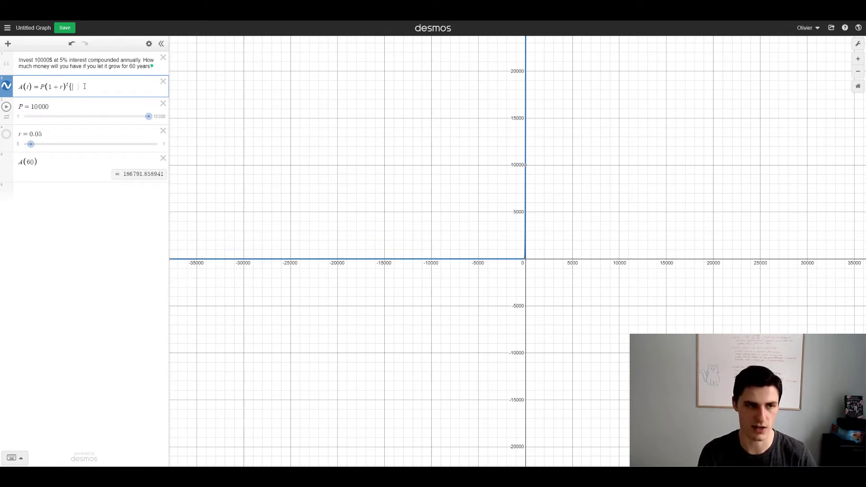
{"action": "type", "text": "t>"}
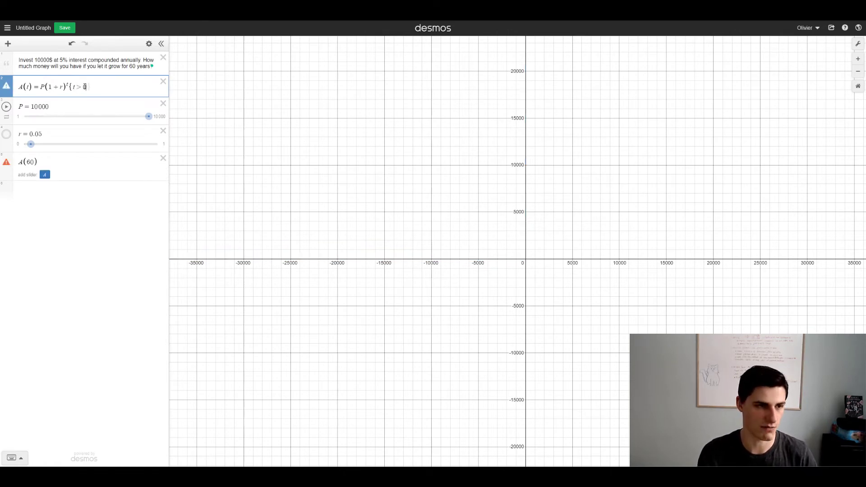
{"action": "type", "text": "0"}
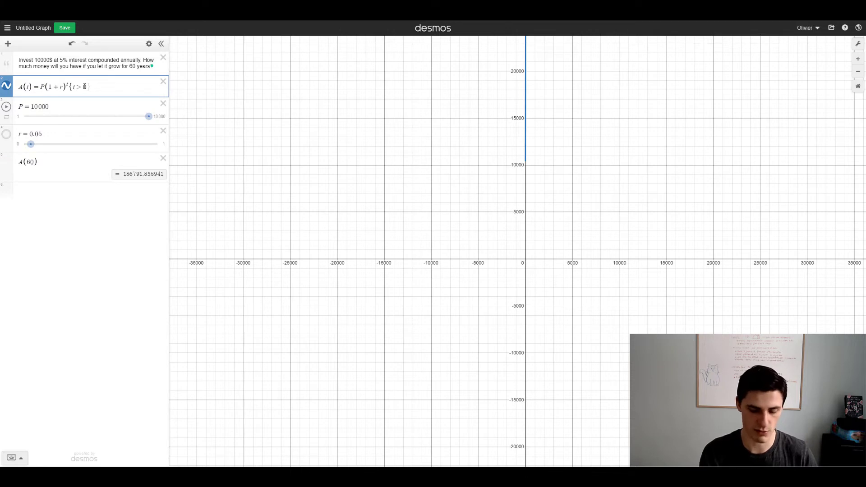
{"action": "type", "text": "}"}
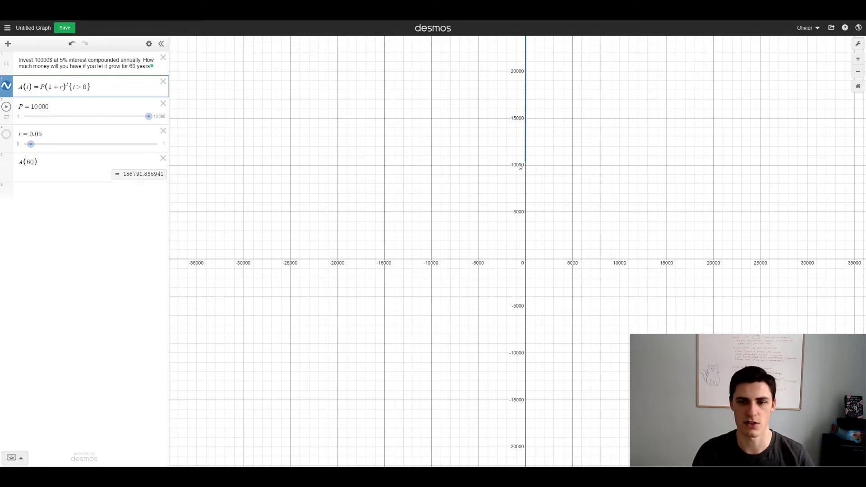
{"action": "scroll", "coordinate": [555, 160], "scroll_direction": "down", "scroll_amount": 5}
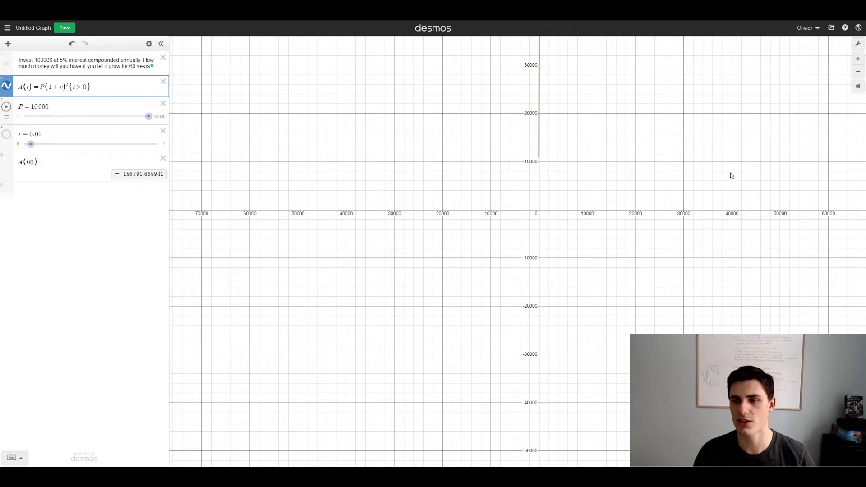
{"action": "left_click", "coordinate": [858, 44]}
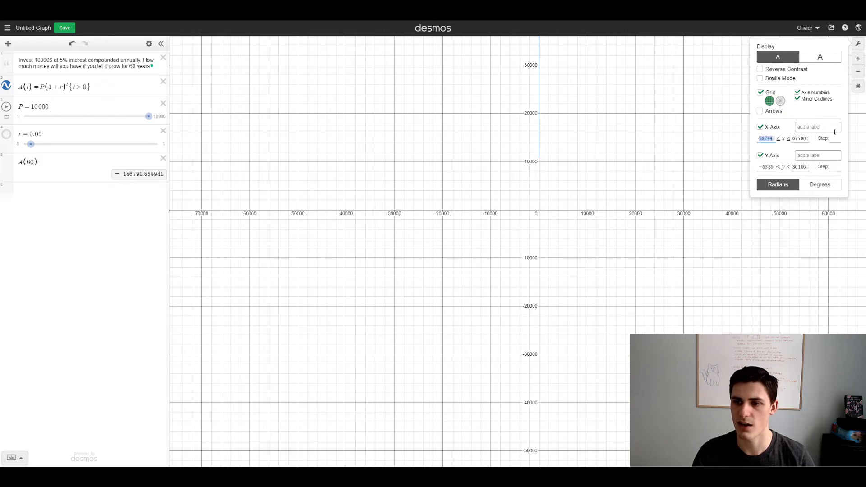
Step: Set the window to -1 ≤ x ≤ 70 and -1000 ≤ y ≤ 200000
{"action": "key", "text": "BackSpace"}
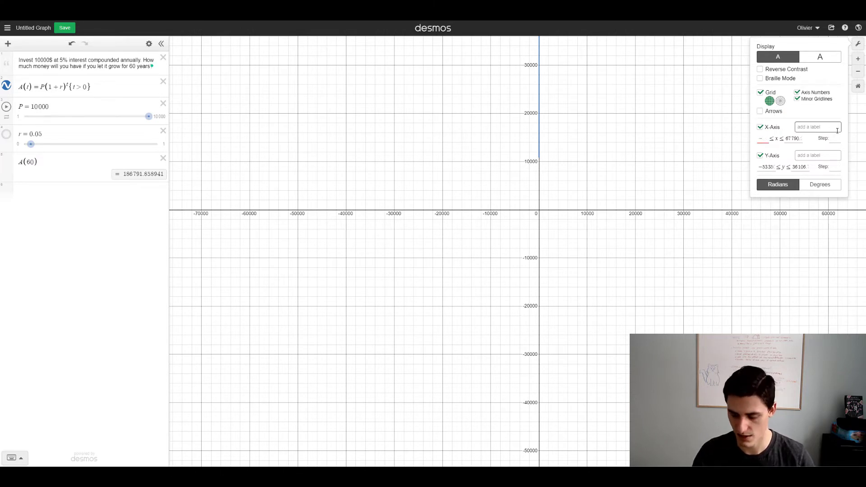
{"action": "type", "text": "-1"}
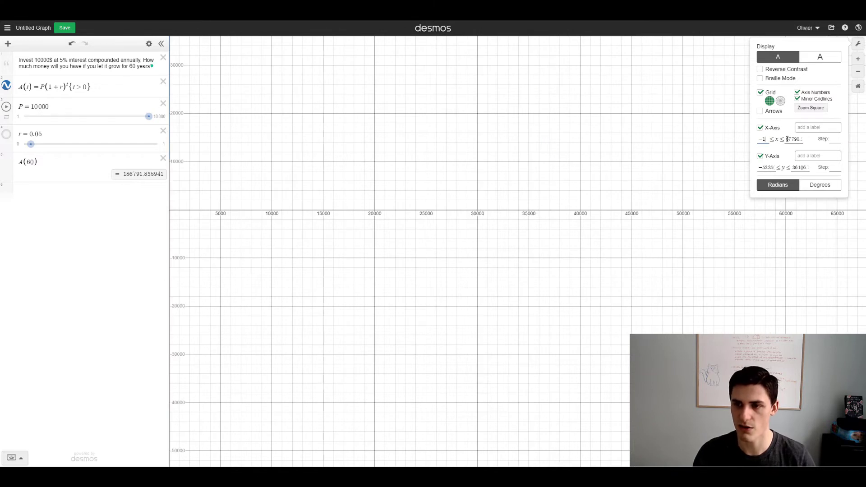
{"action": "key", "text": "Tab"}
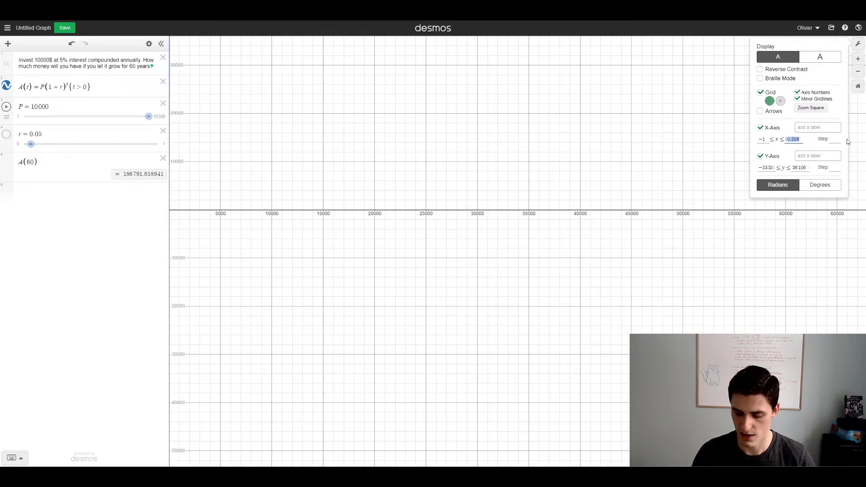
{"action": "type", "text": "70"}
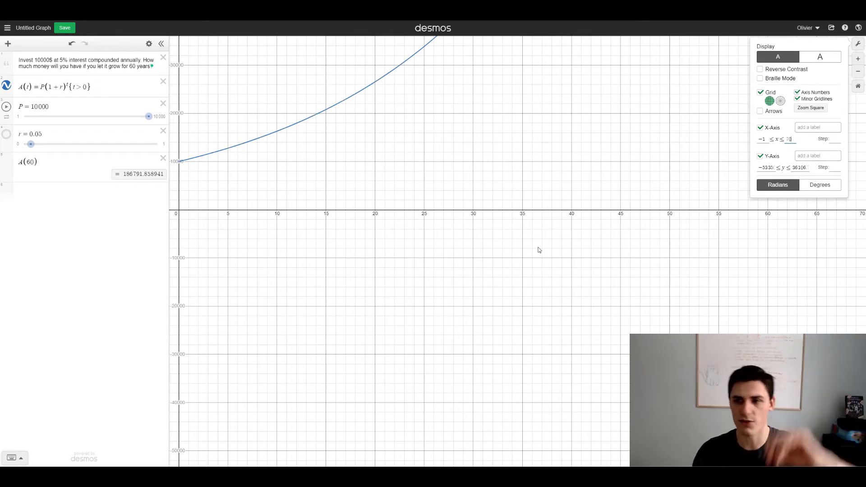
{"action": "double_click", "coordinate": [762, 168]}
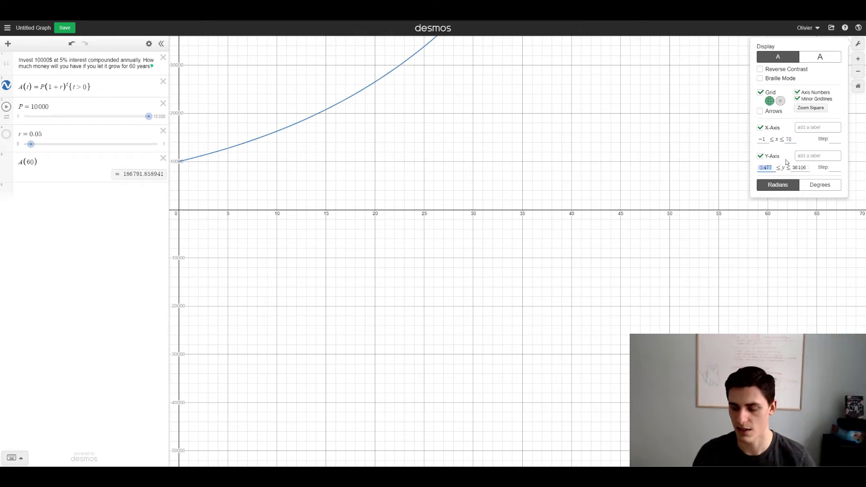
{"action": "type", "text": "0"}
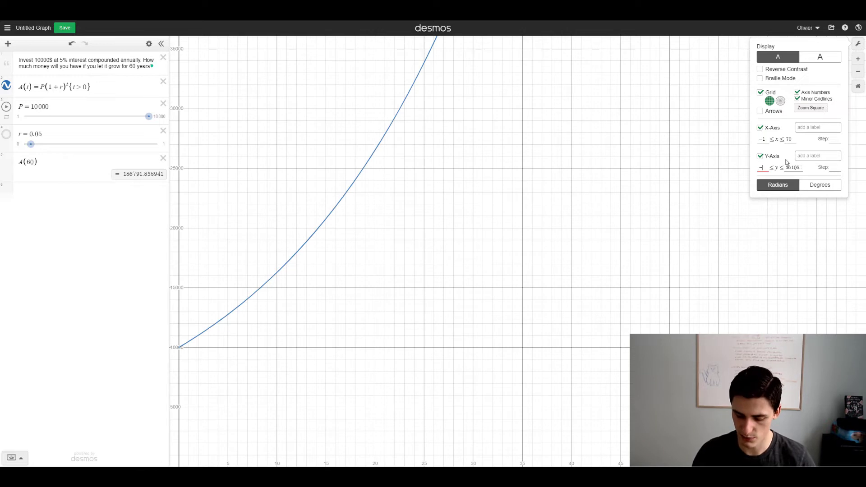
{"action": "type", "text": "-1000"}
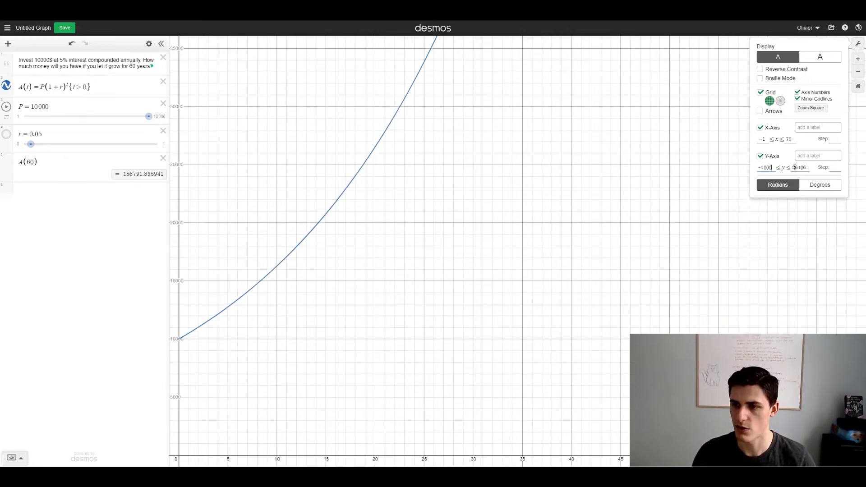
{"action": "left_click_drag", "start_coordinate": [789, 168], "coordinate": [824, 168]}
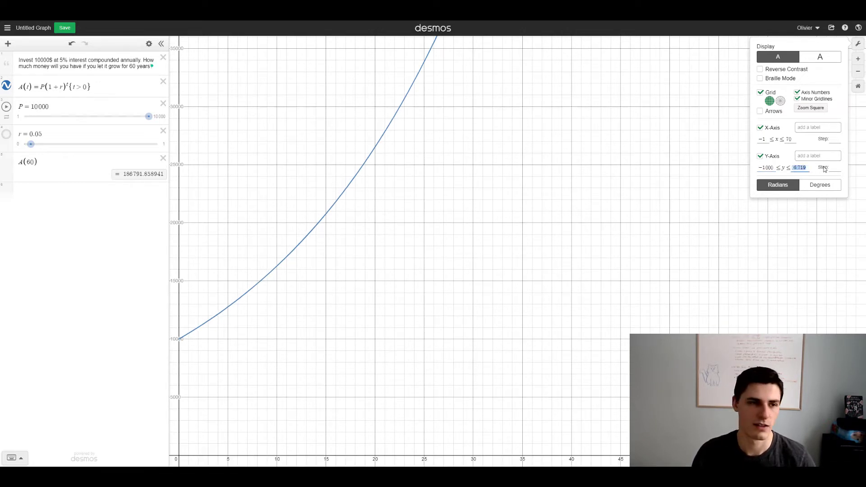
{"action": "type", "text": "200"}
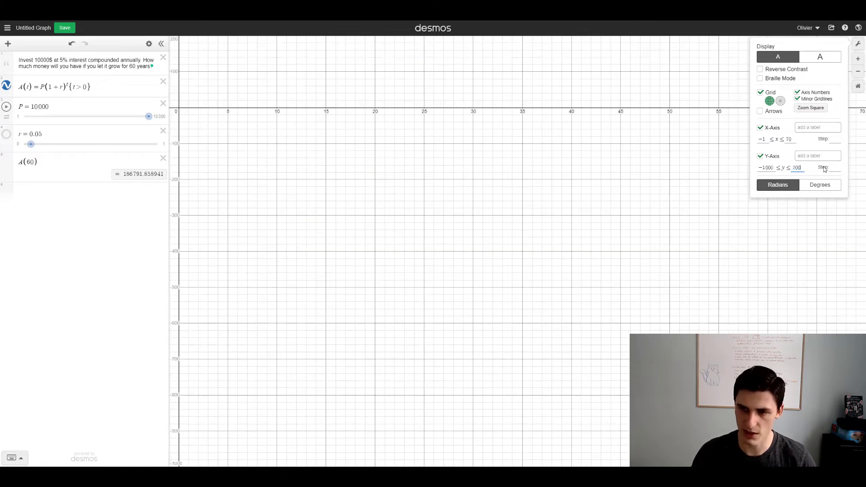
{"action": "type", "text": "000"}
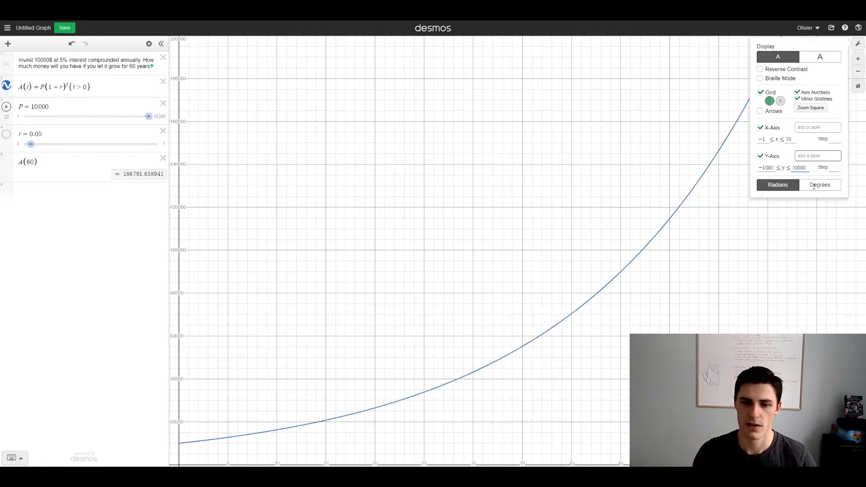
Step: Hide the minor gridlines and give the axes arrows in both directions
{"action": "left_click", "coordinate": [760, 92]}
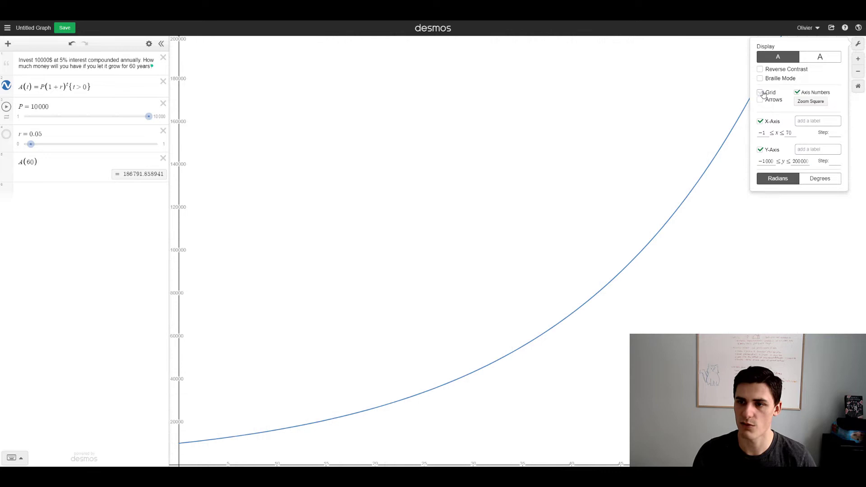
{"action": "left_click", "coordinate": [760, 93]}
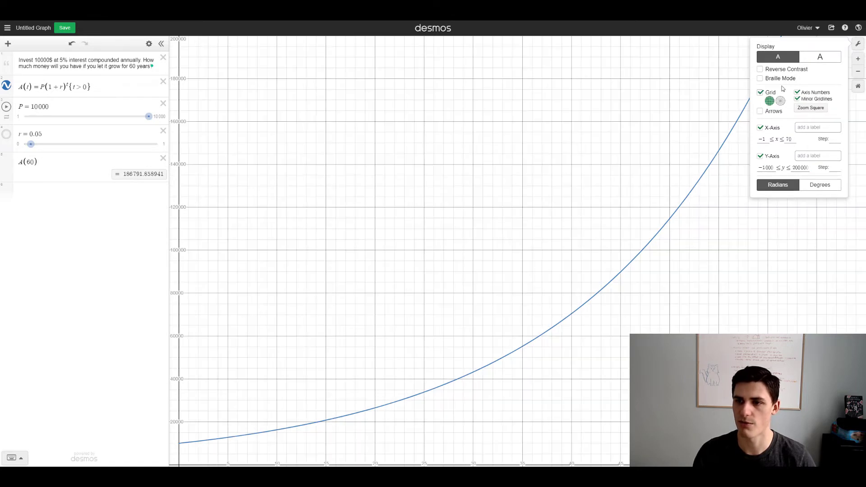
{"action": "left_click", "coordinate": [797, 99]}
{"action": "left_click", "coordinate": [760, 111]}
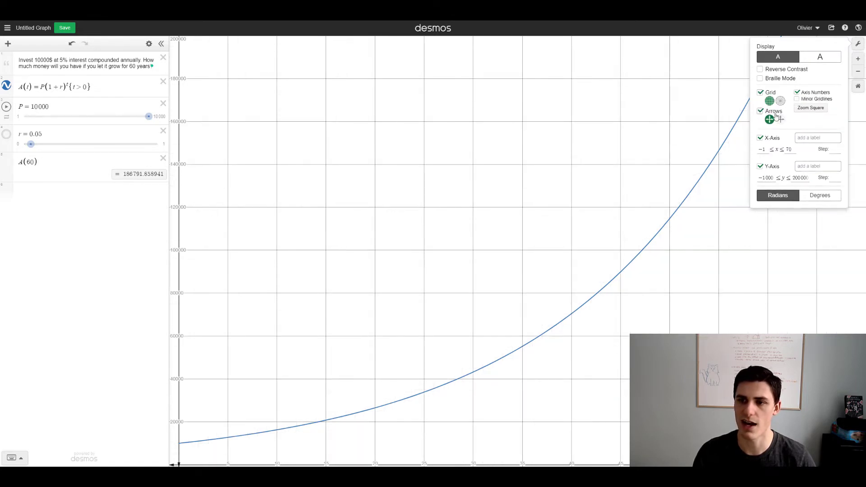
{"action": "left_click", "coordinate": [781, 120]}
Step: Title the y-axis 'Money (dollars)' and set the axis minimums to y -10000, x -4
{"action": "left_click", "coordinate": [806, 138]}
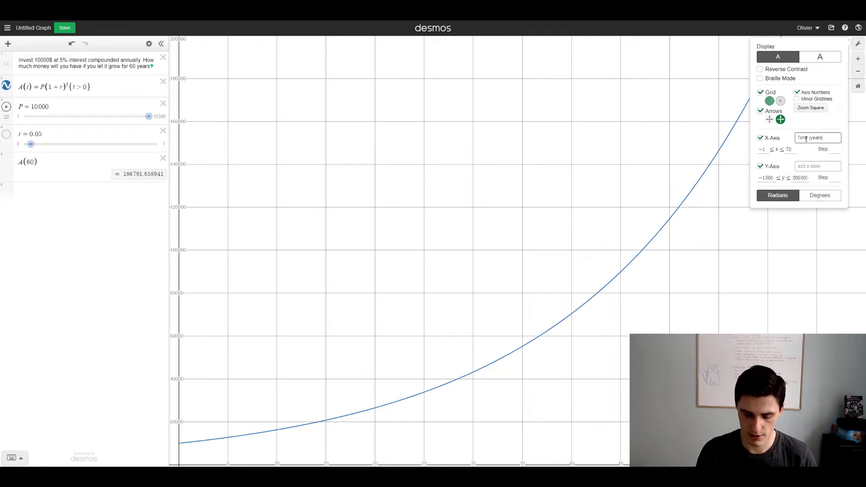
{"action": "left_click", "coordinate": [811, 166]}
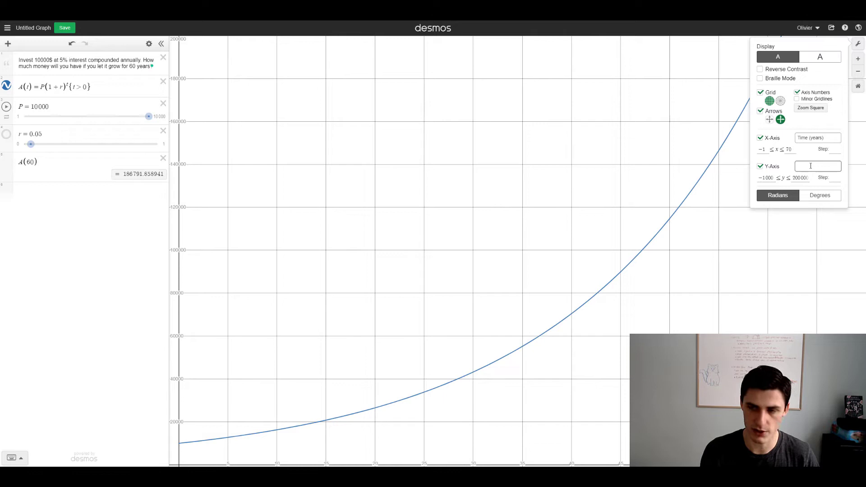
{"action": "type", "text": "Mo"}
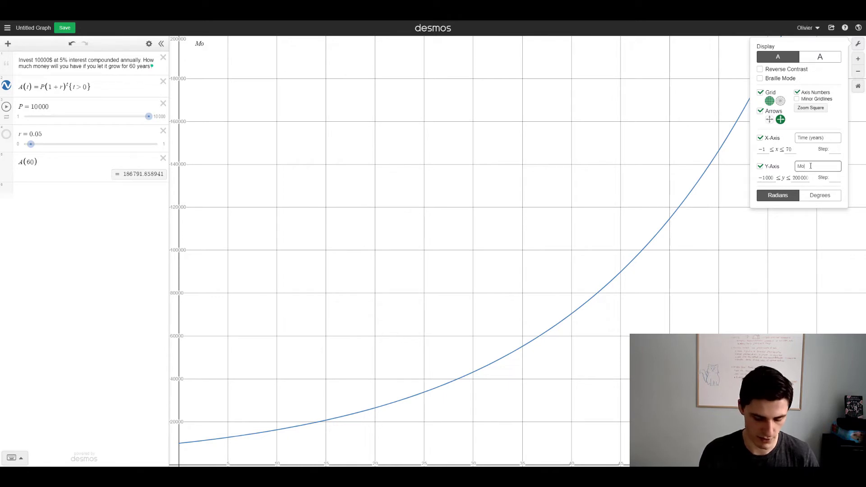
{"action": "type", "text": "ney ("}
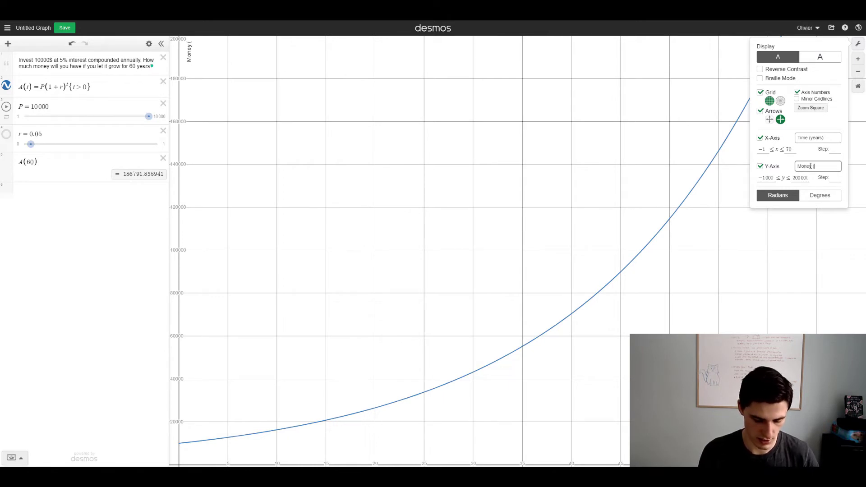
{"action": "type", "text": "dollars)"}
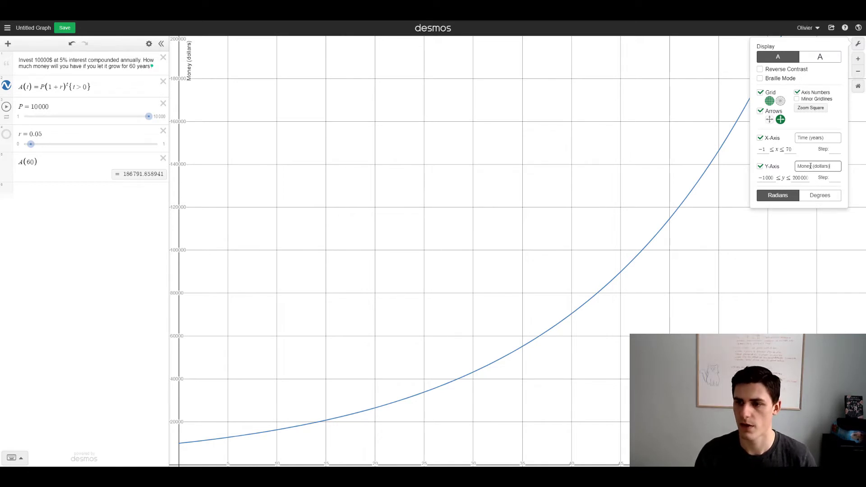
{"action": "left_click", "coordinate": [788, 194]}
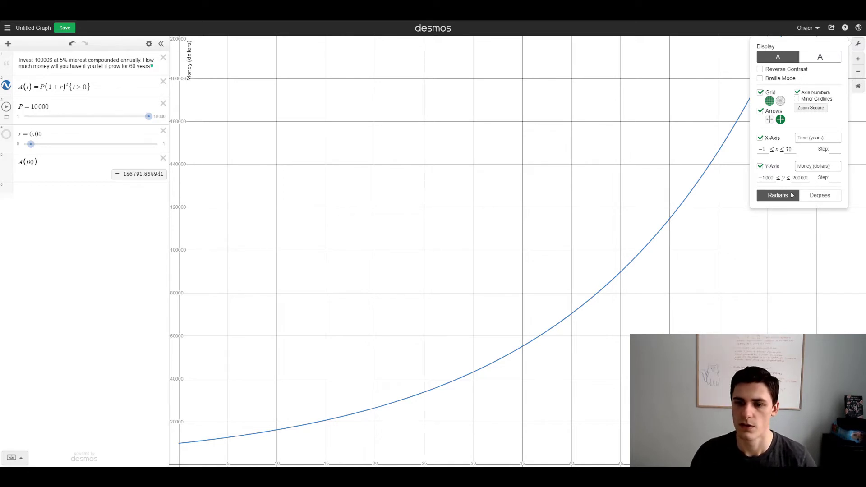
{"action": "left_click", "coordinate": [768, 178]}
{"action": "type", "text": "0"}
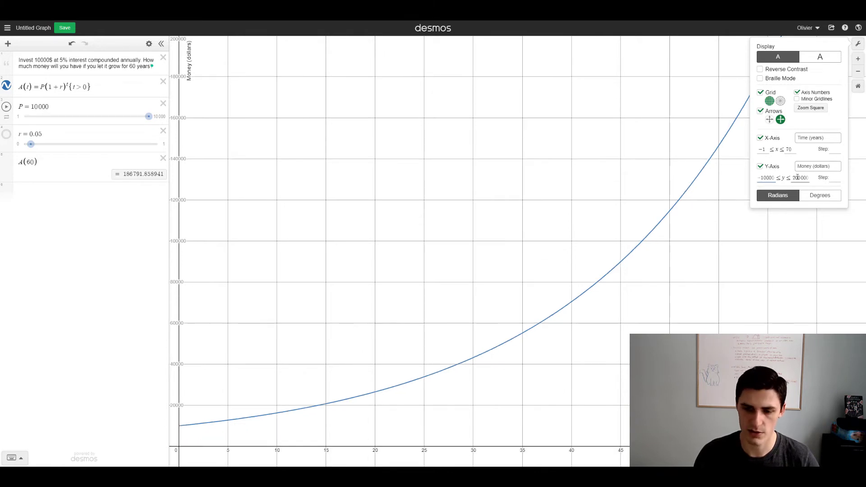
{"action": "left_click", "coordinate": [773, 152]}
{"action": "type", "text": "4"}
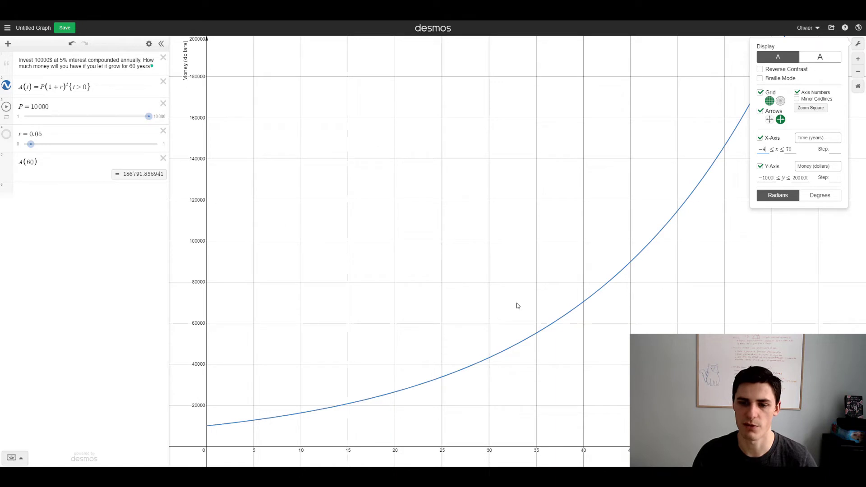
Step: Add a t₀ = 1 slider ranging from 0 to 65 and begin a point expression
{"action": "left_click", "coordinate": [51, 162]}
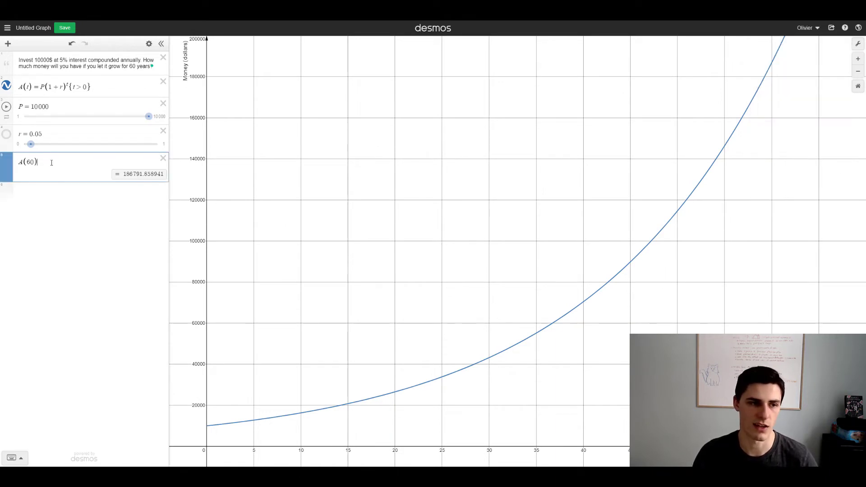
{"action": "key", "text": "Return"}
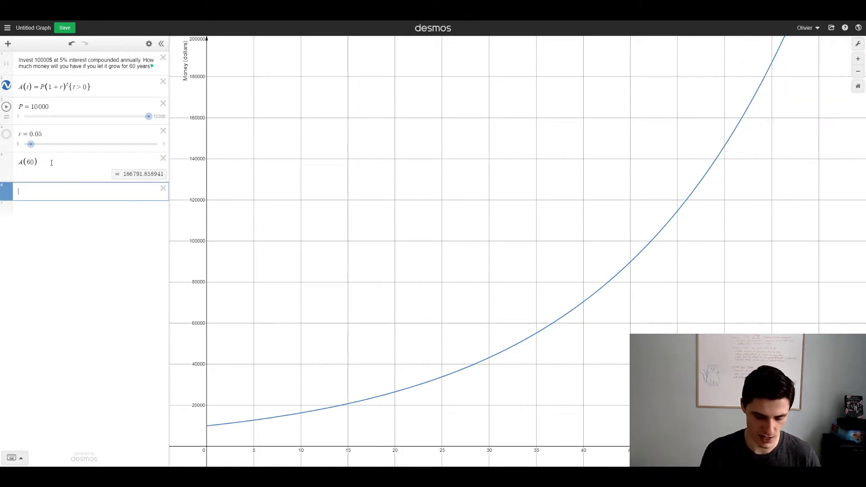
{"action": "type", "text": "t_"}
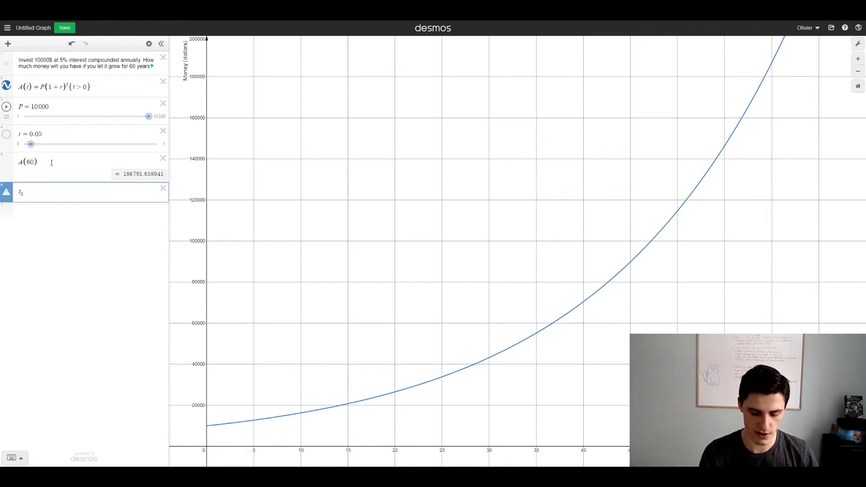
{"action": "type", "text": "0 = 1"}
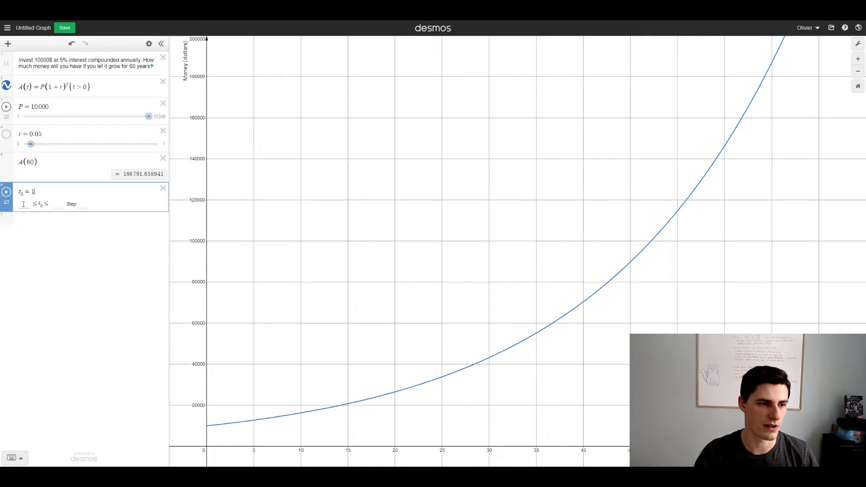
{"action": "key", "text": "Tab"}
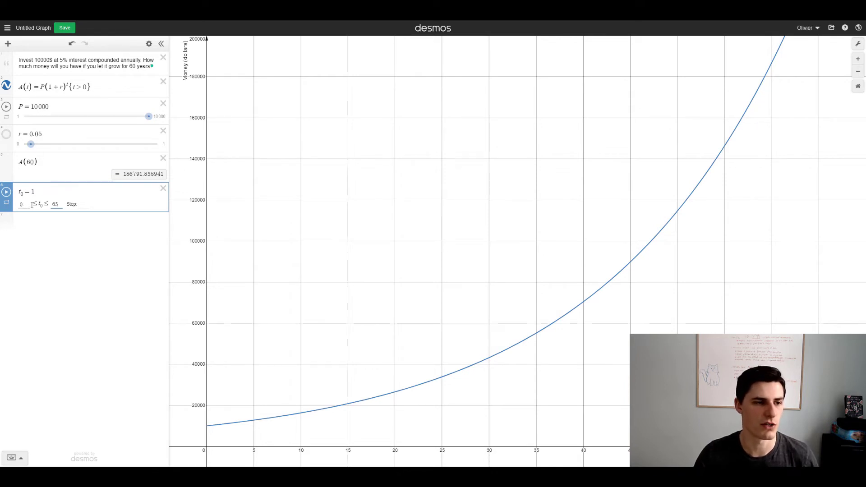
{"action": "left_click", "coordinate": [54, 191]}
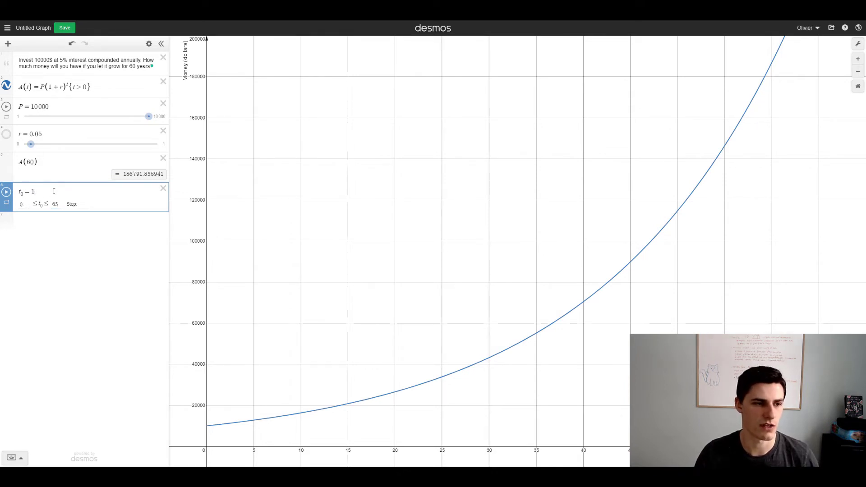
{"action": "key", "text": "Return"}
{"action": "type", "text": "("}
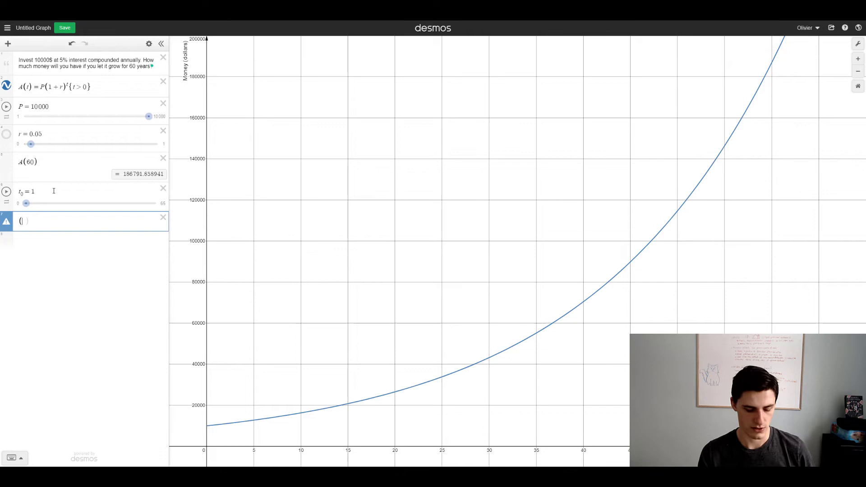
{"action": "type", "text": "t,"}
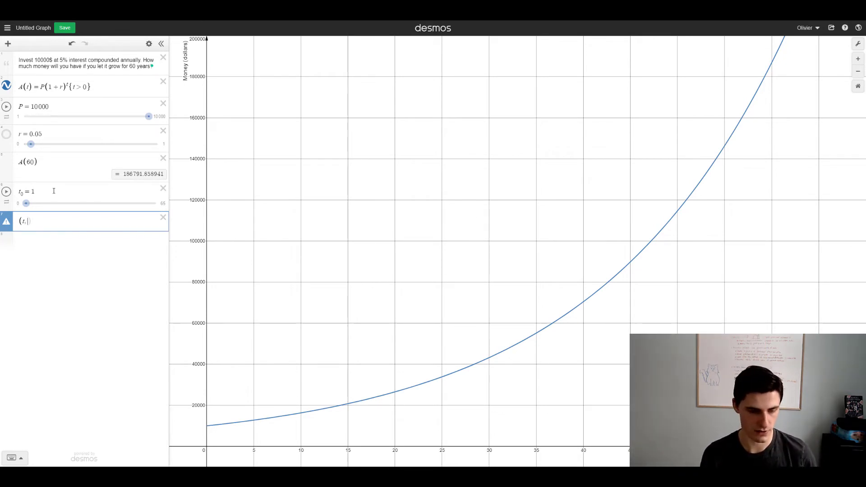
Step: Plot the point (t₀, A(t₀)) in red with its coordinate label shown
{"action": "key", "text": "Left"}
{"action": "type", "text": "_0, "}
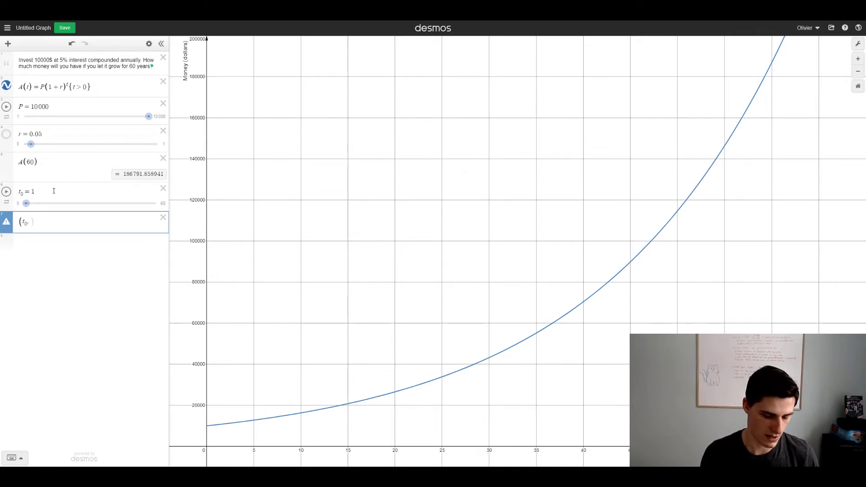
{"action": "type", "text": "A(t_0"}
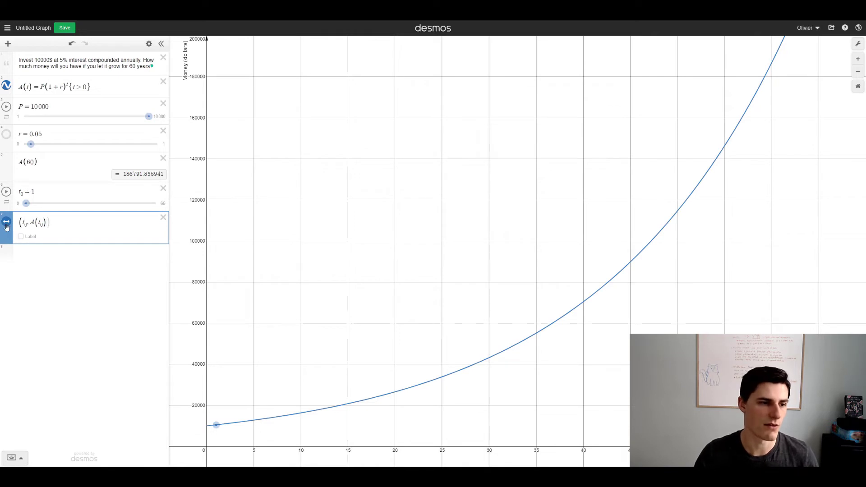
{"action": "left_click", "coordinate": [20, 236]}
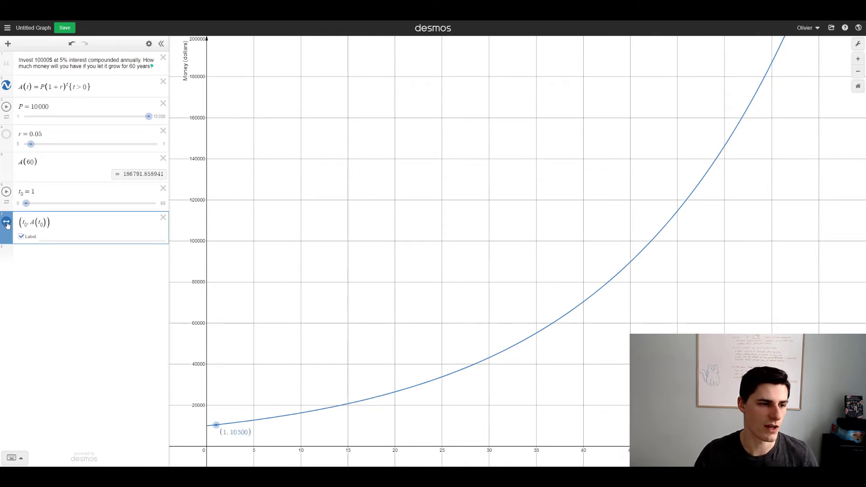
{"action": "left_click", "coordinate": [7, 222]}
{"action": "left_click", "coordinate": [23, 245]}
{"action": "left_click", "coordinate": [63, 217]}
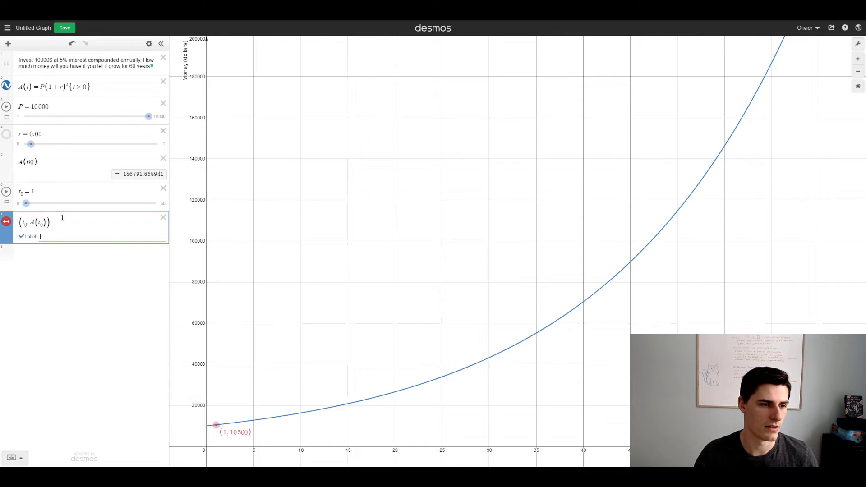
{"action": "left_click", "coordinate": [52, 191]}
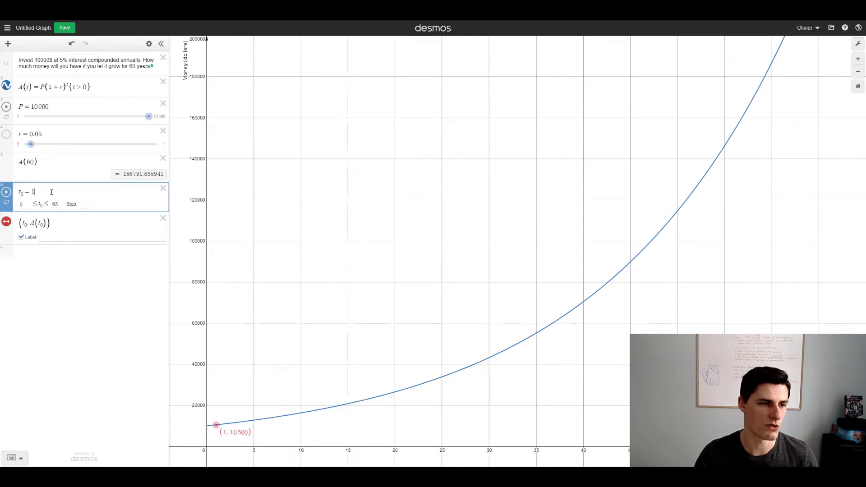
{"action": "key", "text": "Return"}
Step: Define A₀ = A(t₀), plot the point as (t₀, A₀), and label it ${A_0}
{"action": "type", "text": "A"}
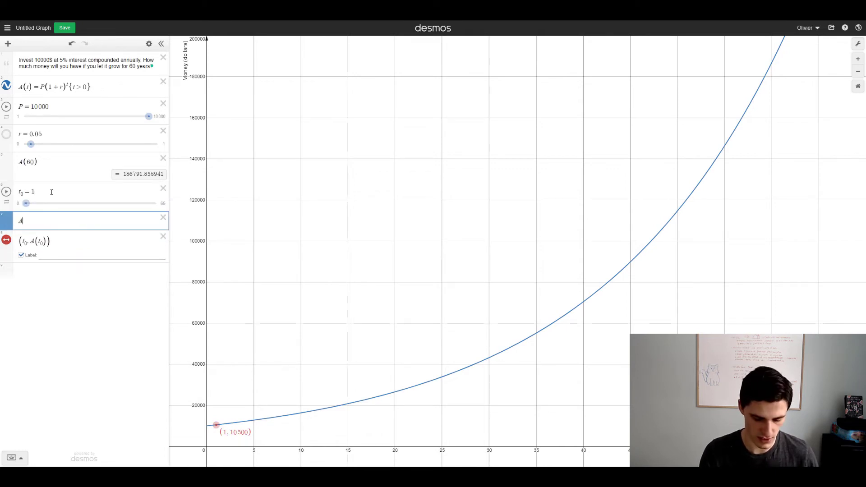
{"action": "type", "text": "_0="}
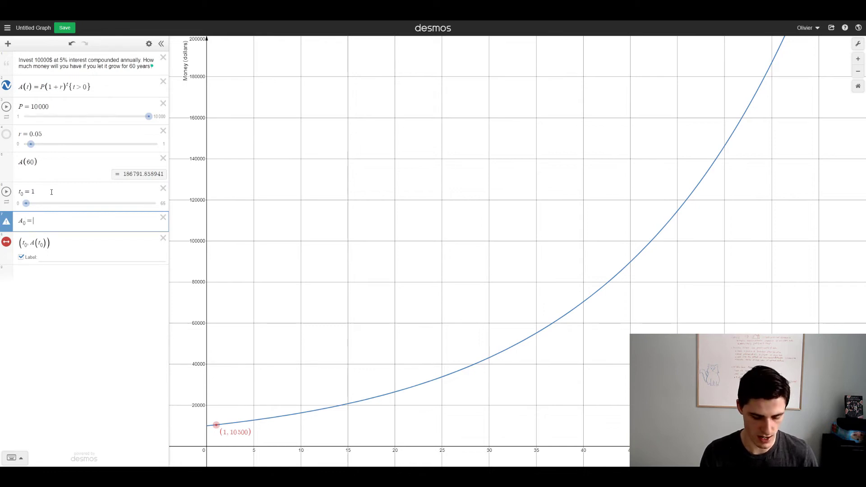
{"action": "type", "text": "A(t_0)"}
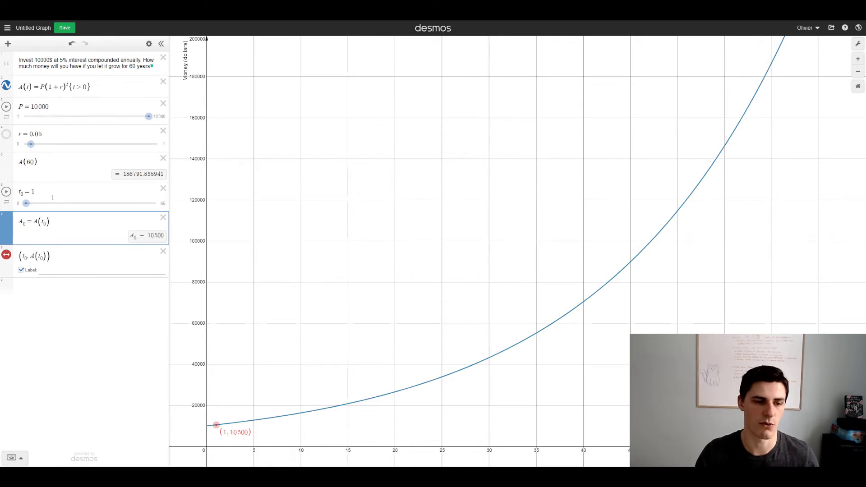
{"action": "left_click_drag", "start_coordinate": [49, 257], "coordinate": [35, 257]}
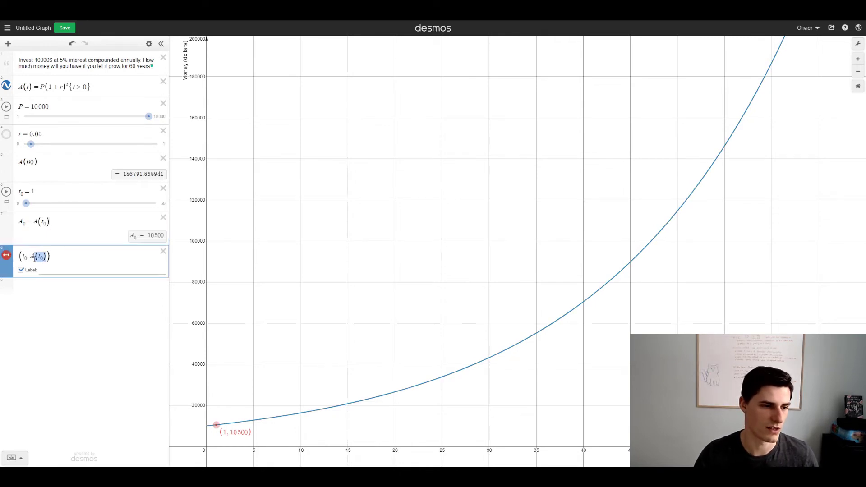
{"action": "type", "text": "_0"}
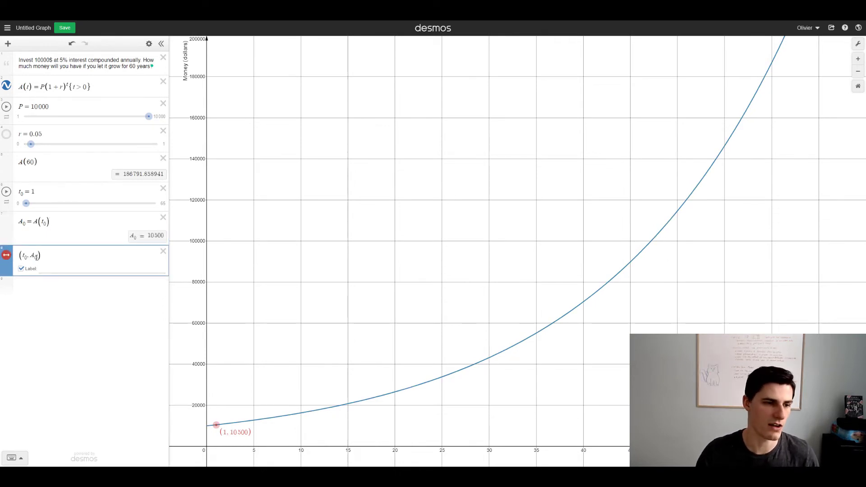
{"action": "left_click", "coordinate": [50, 270]}
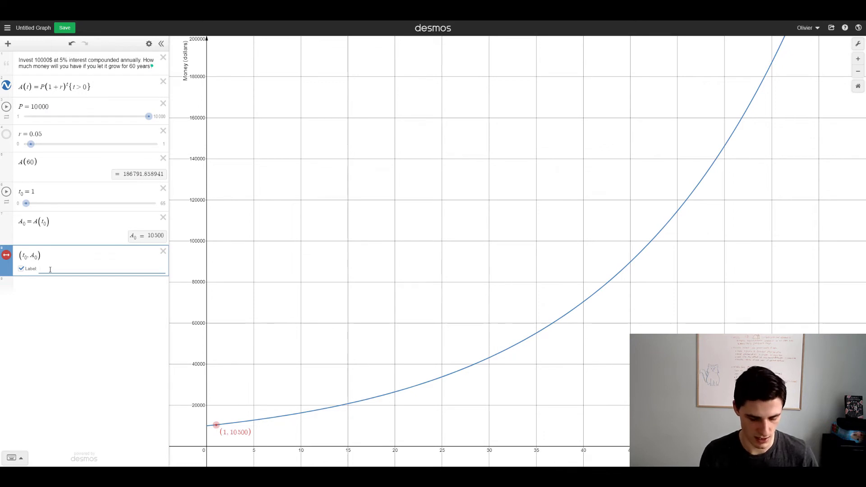
{"action": "type", "text": "${"}
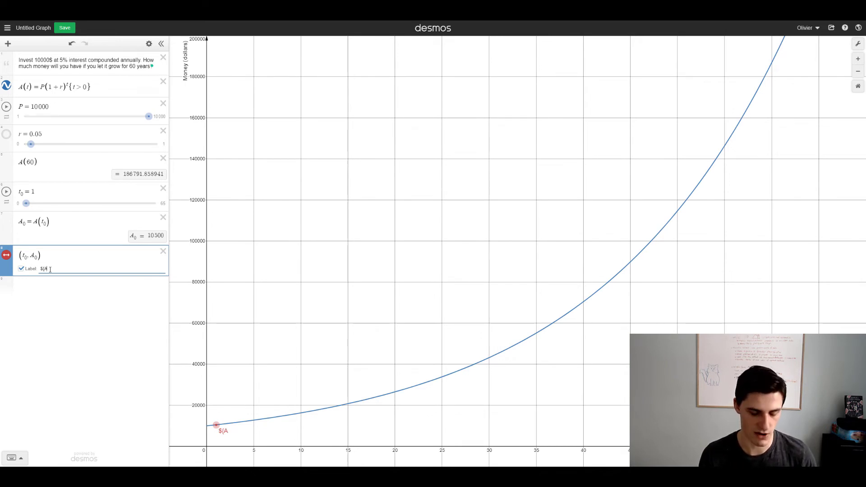
{"action": "type", "text": "A_0"}
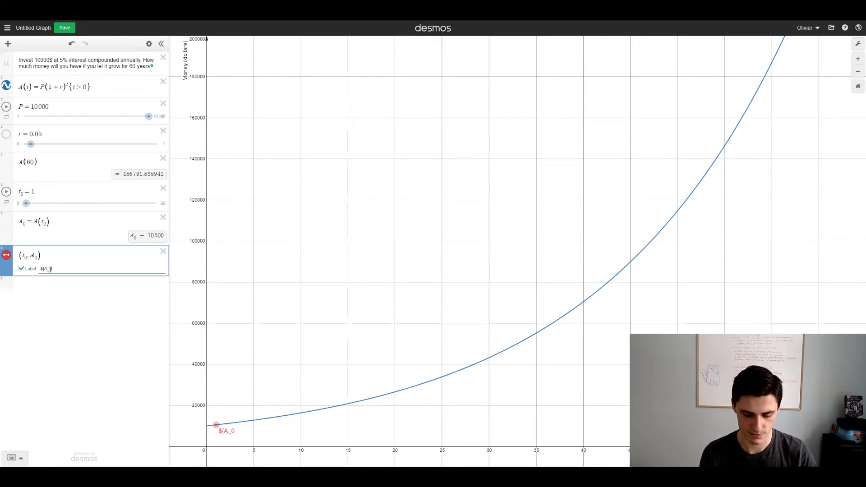
{"action": "type", "text": "}"}
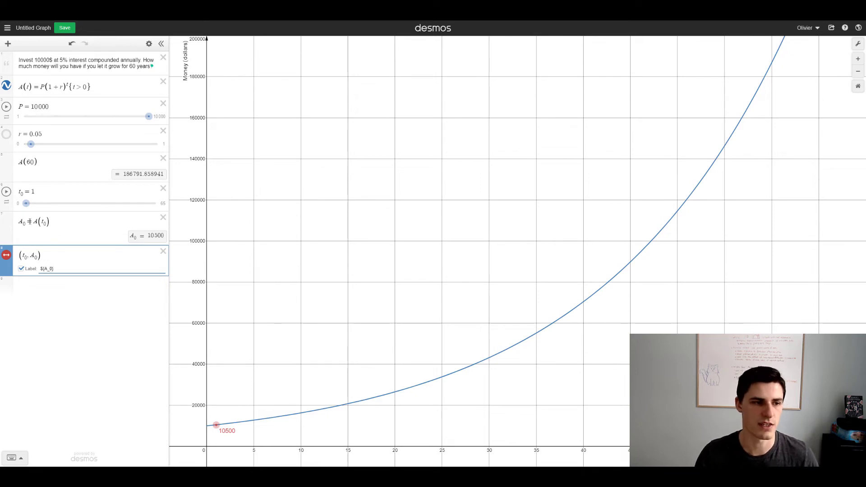
Step: Slow the t₀ animation to 0.5x speed and append ' $' to the point's label
{"action": "left_click", "coordinate": [6, 191]}
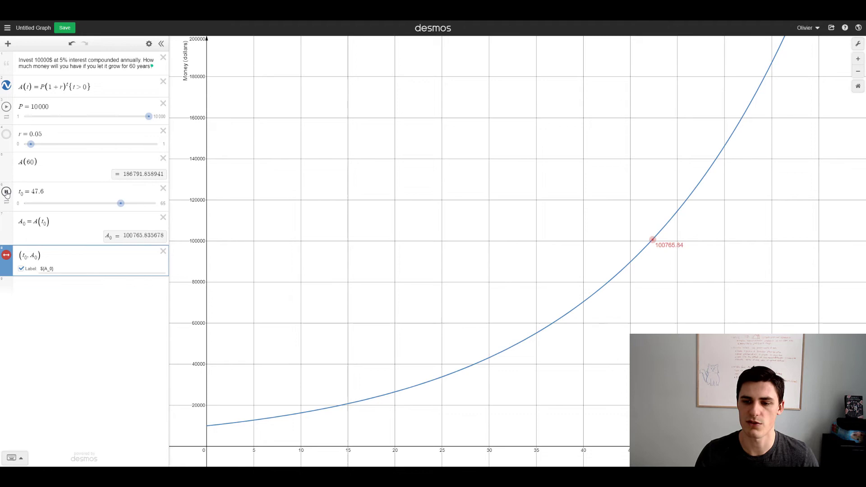
{"action": "left_click", "coordinate": [6, 191]}
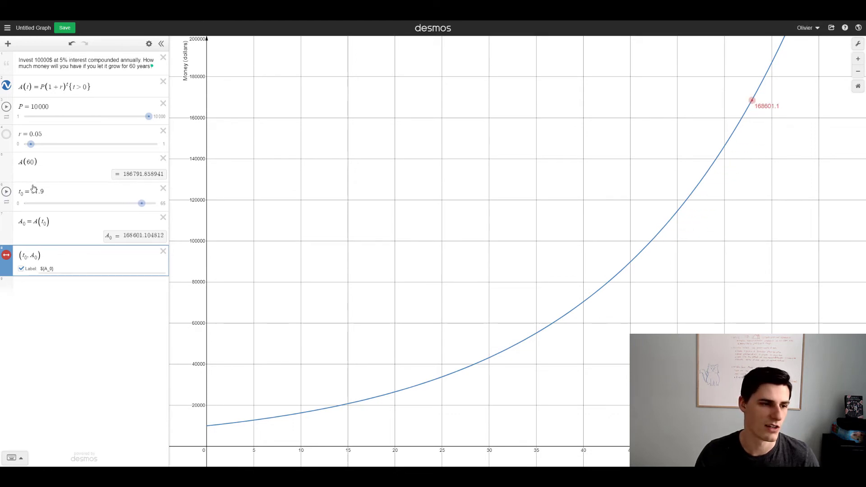
{"action": "left_click", "coordinate": [6, 202]}
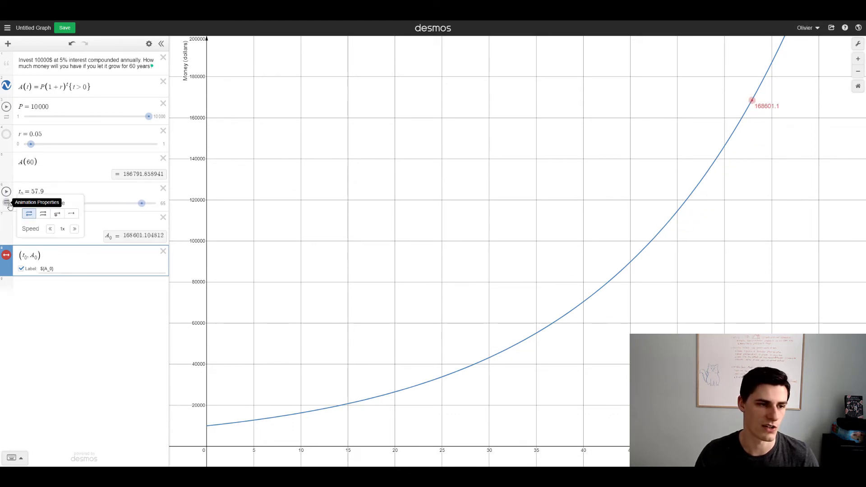
{"action": "left_click", "coordinate": [52, 230]}
{"action": "left_click", "coordinate": [82, 268]}
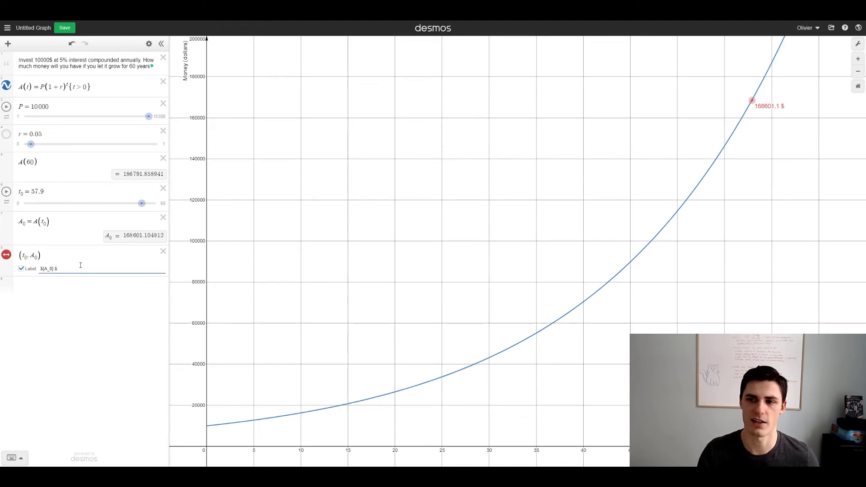
Step: Switch t₀ to repeat-loop animation mode and play it again
{"action": "left_click", "coordinate": [6, 192]}
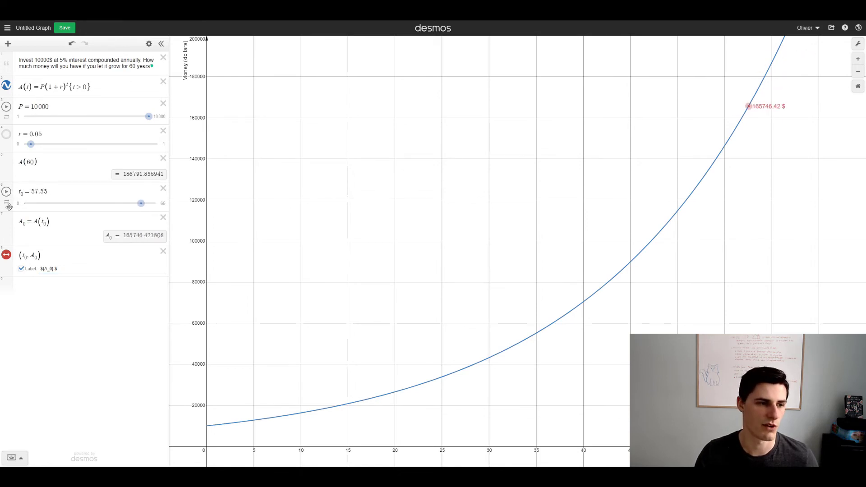
{"action": "left_click", "coordinate": [7, 192]}
{"action": "left_click", "coordinate": [6, 202]}
{"action": "left_click", "coordinate": [43, 213]}
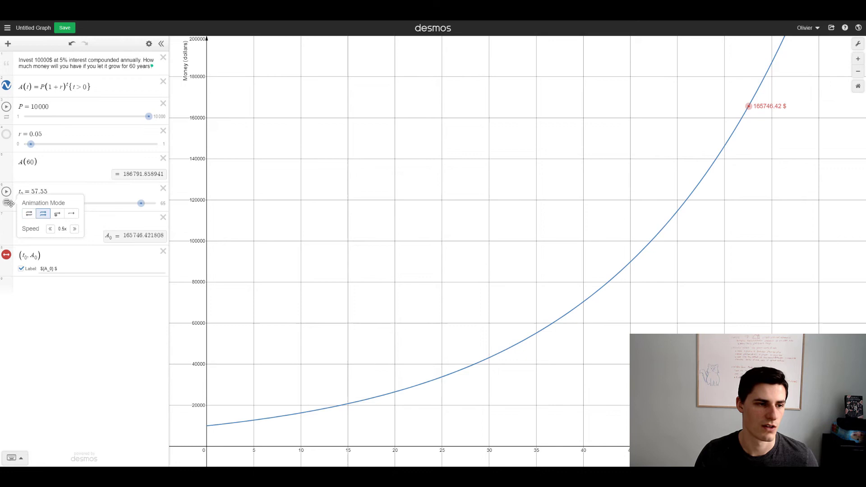
{"action": "left_click", "coordinate": [6, 193]}
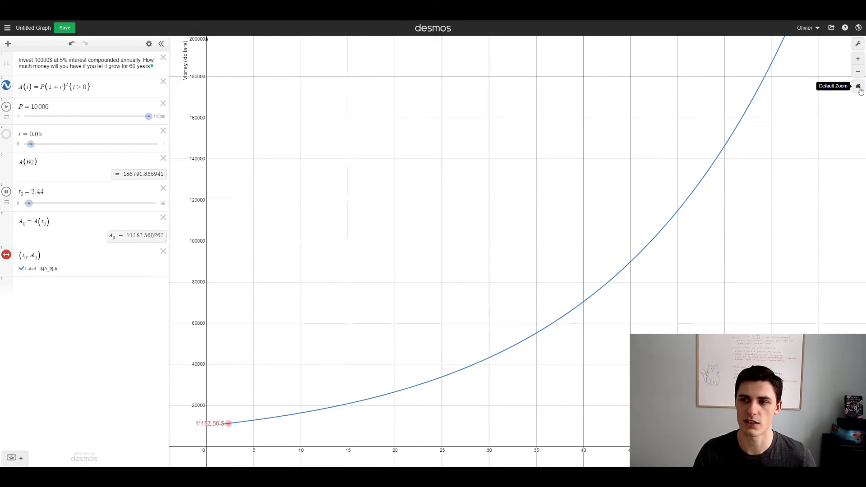
Step: Reset to the default zoom and add a folder named 'Trick' below the labelled point
{"action": "left_click", "coordinate": [859, 88]}
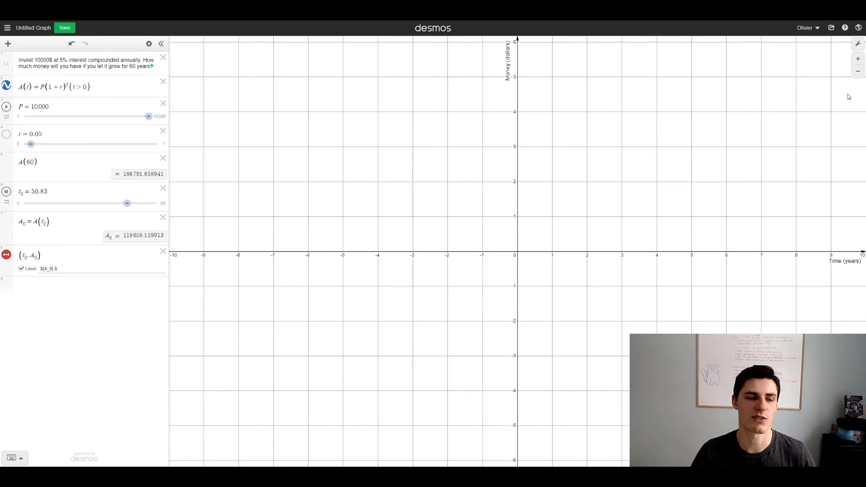
{"action": "left_click", "coordinate": [32, 288]}
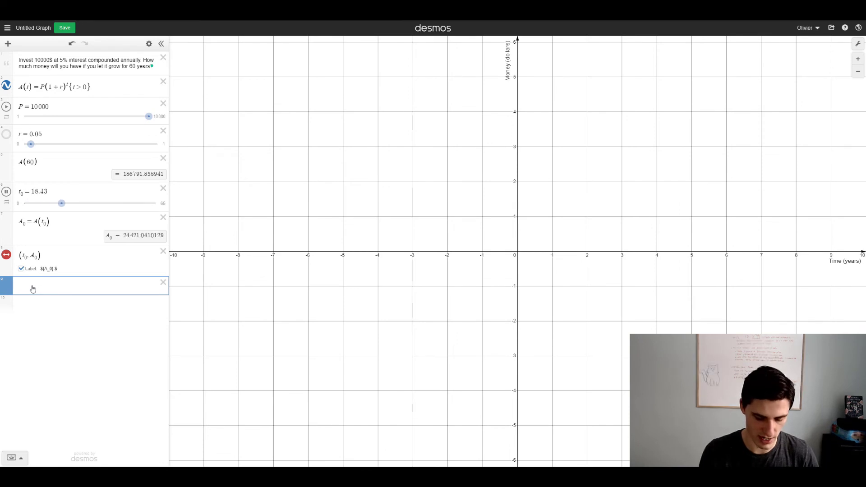
{"action": "left_click", "coordinate": [8, 43]}
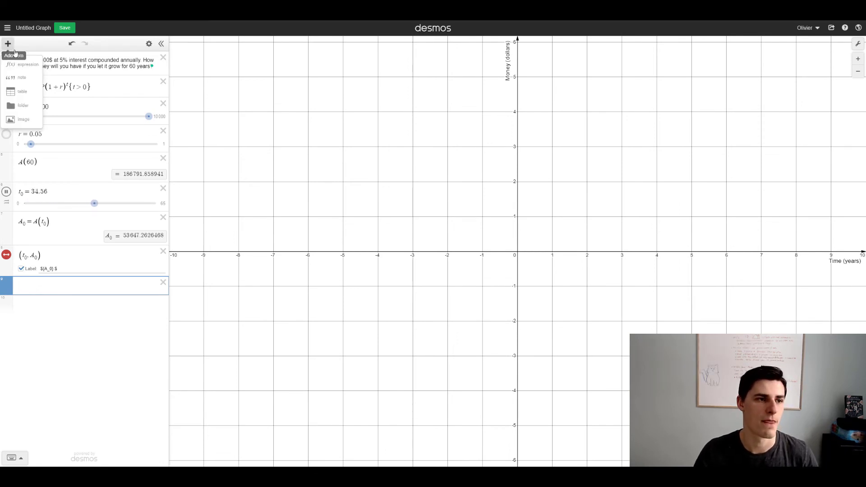
{"action": "left_click", "coordinate": [29, 283]}
{"action": "type", "text": "folder"}
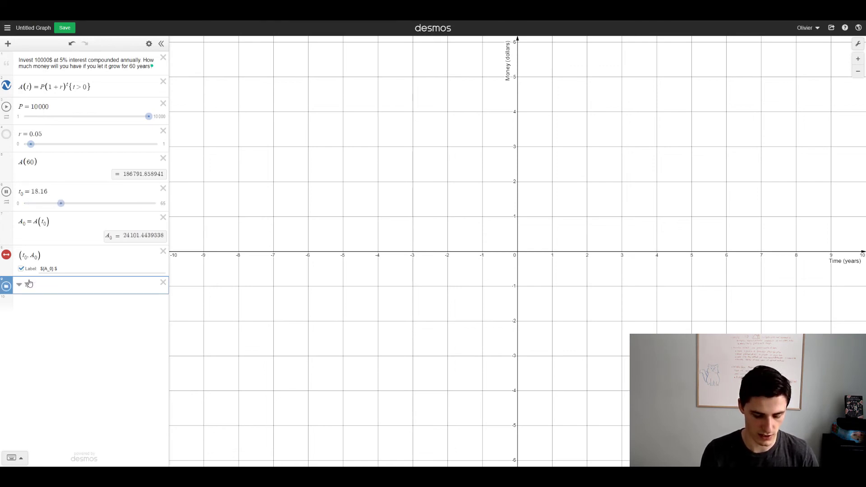
{"action": "type", "text": "Task"}
{"action": "key", "text": "Return"}
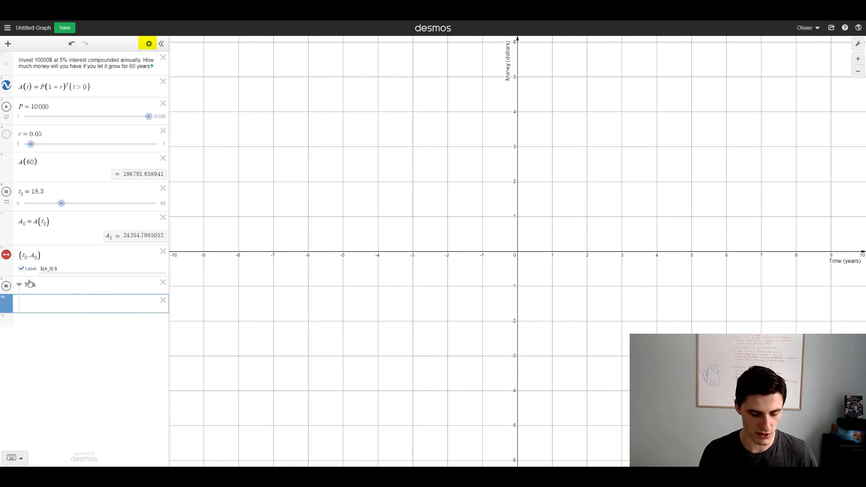
Step: Convert A(t) to a table, move it into the Trick folder, zoom fit, and enter x₁ = 70
{"action": "left_click", "coordinate": [149, 44]}
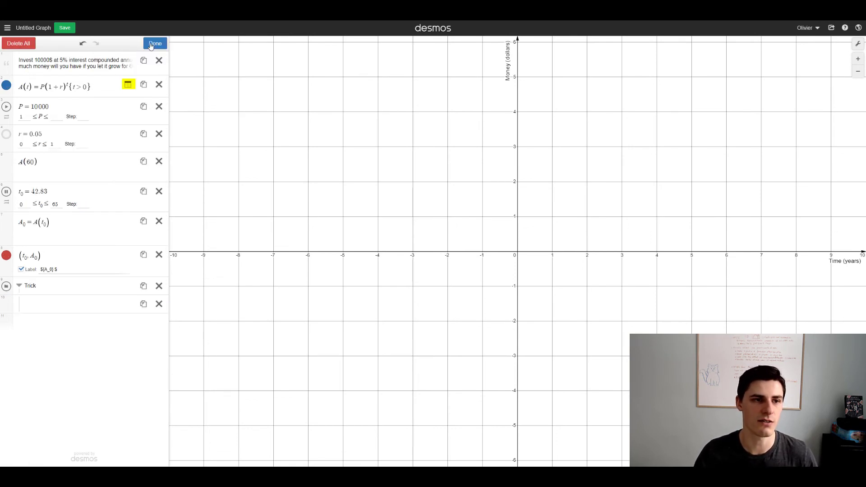
{"action": "left_click", "coordinate": [128, 85]}
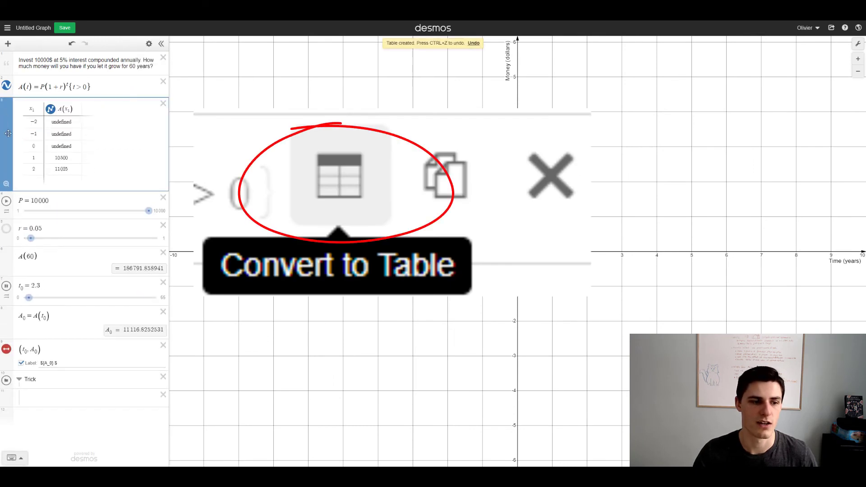
{"action": "left_click_drag", "start_coordinate": [8, 133], "coordinate": [63, 321]}
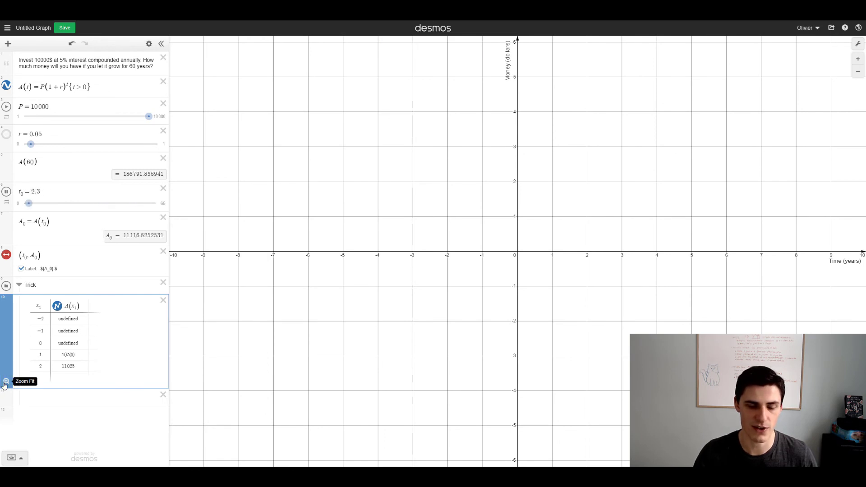
{"action": "left_click", "coordinate": [5, 382]}
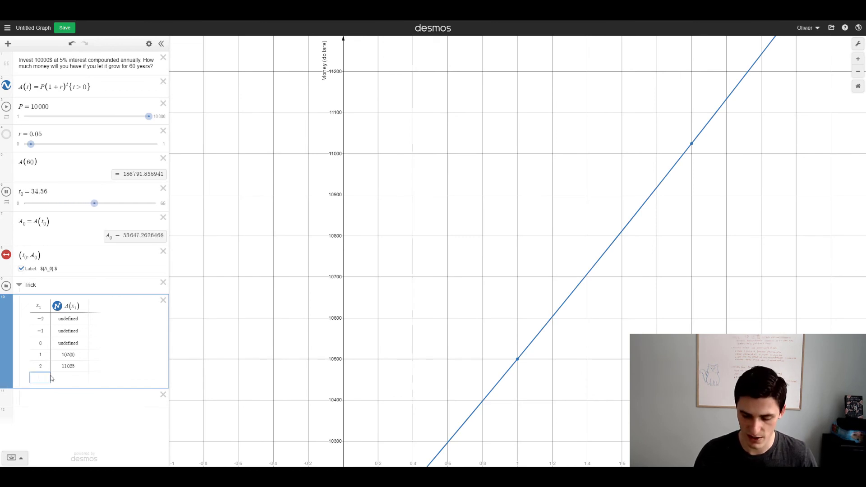
{"action": "type", "text": "70"}
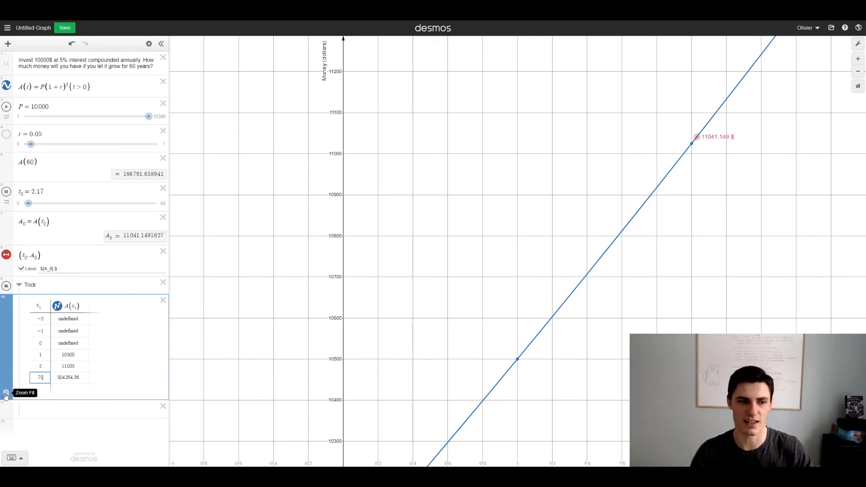
Step: Zoom fit to all table points including x₁ = 70, then frame the curve from 0 to about 50 years
{"action": "left_click", "coordinate": [5, 395]}
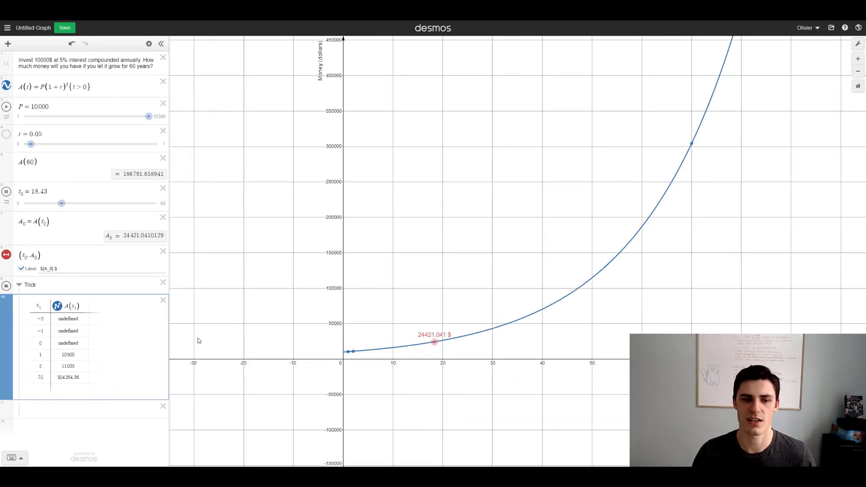
{"action": "scroll", "coordinate": [197, 341], "scroll_direction": "up", "scroll_amount": 1}
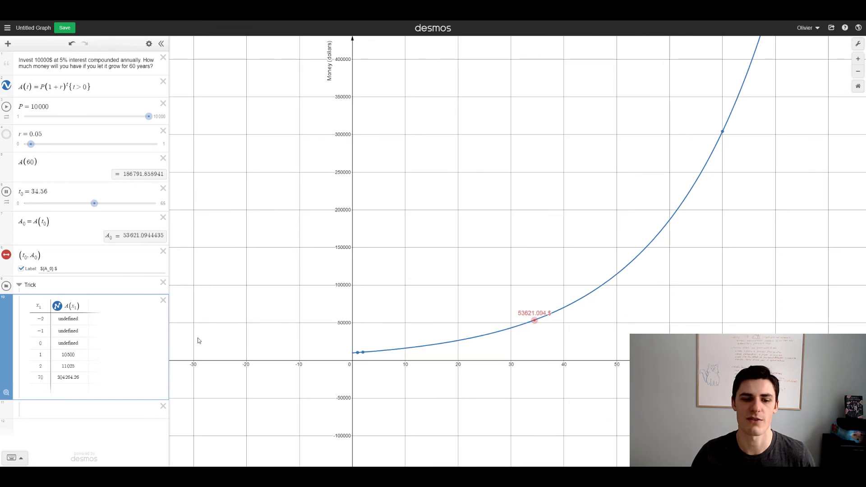
{"action": "scroll", "coordinate": [578, 317], "scroll_direction": "up", "scroll_amount": 3}
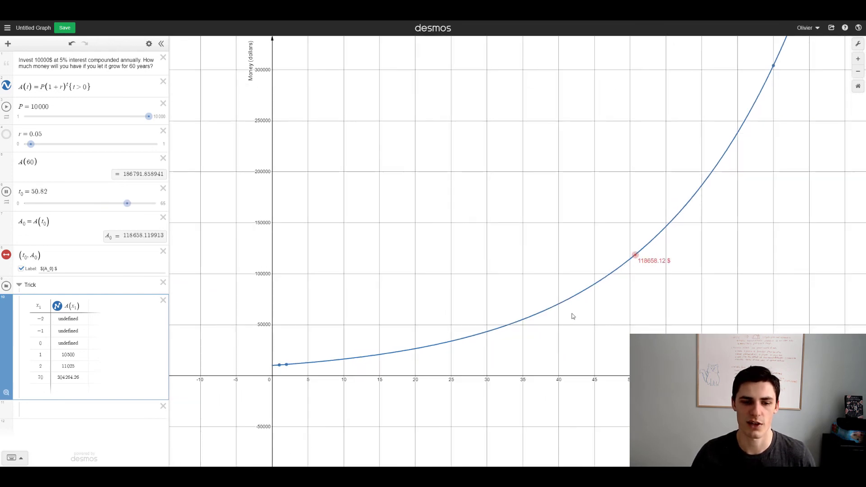
{"action": "scroll", "coordinate": [543, 258], "scroll_direction": "up", "scroll_amount": 3}
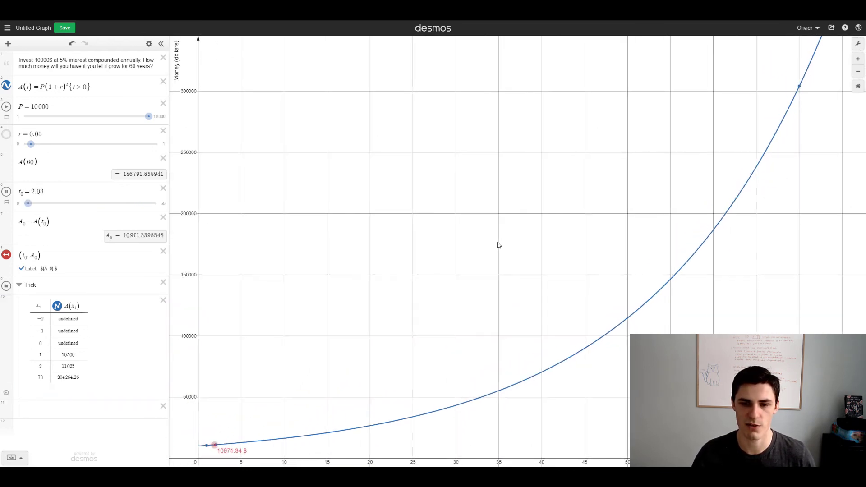
{"action": "left_click_drag", "start_coordinate": [499, 245], "coordinate": [494, 239]}
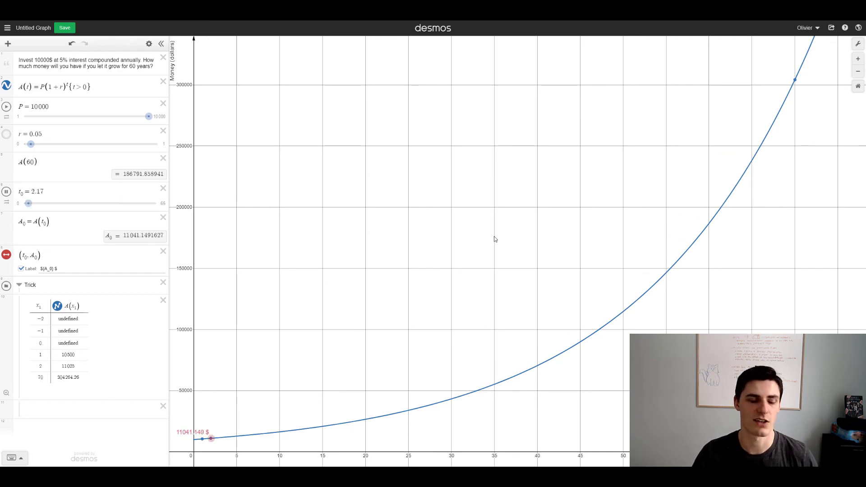
Step: Remove the −2 and −1 rows from the Trick table and hide its A(x₁) points
{"action": "left_click", "coordinate": [40, 330]}
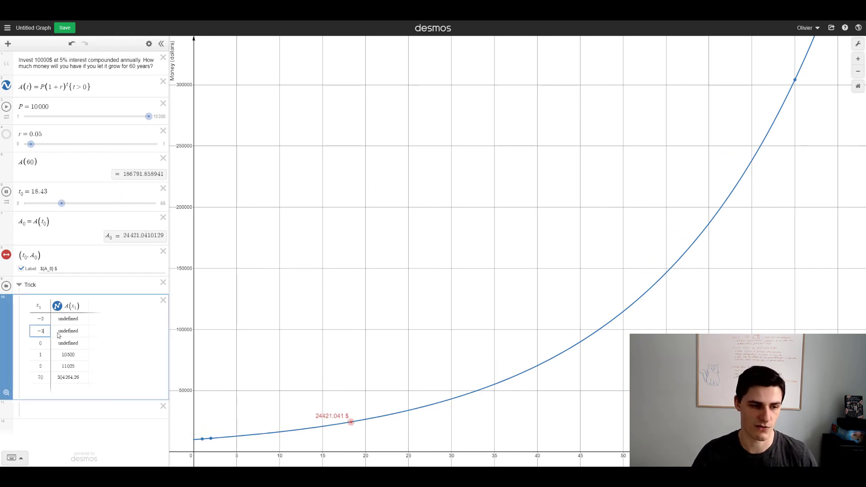
{"action": "key", "text": "BackSpace"}
{"action": "key", "text": "BackSpace"}
{"action": "key", "text": "BackSpace"}
{"action": "key", "text": "BackSpace"}
{"action": "key", "text": "BackSpace"}
{"action": "key", "text": "BackSpace"}
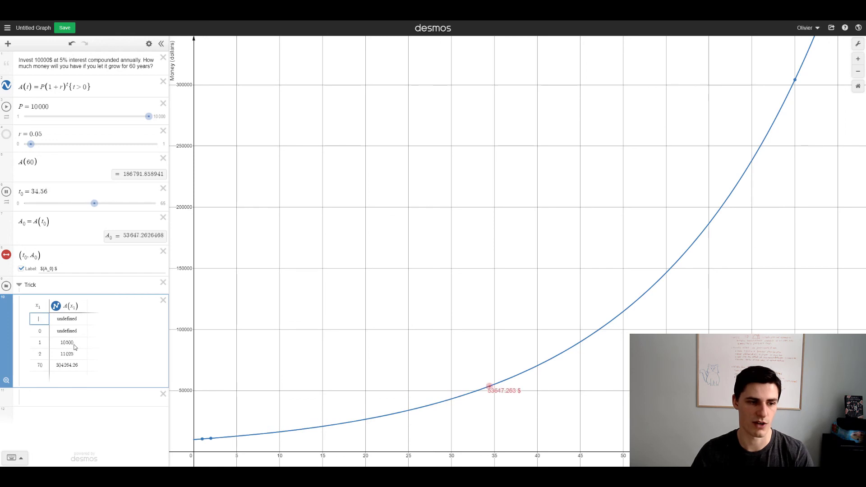
{"action": "left_click", "coordinate": [56, 306]}
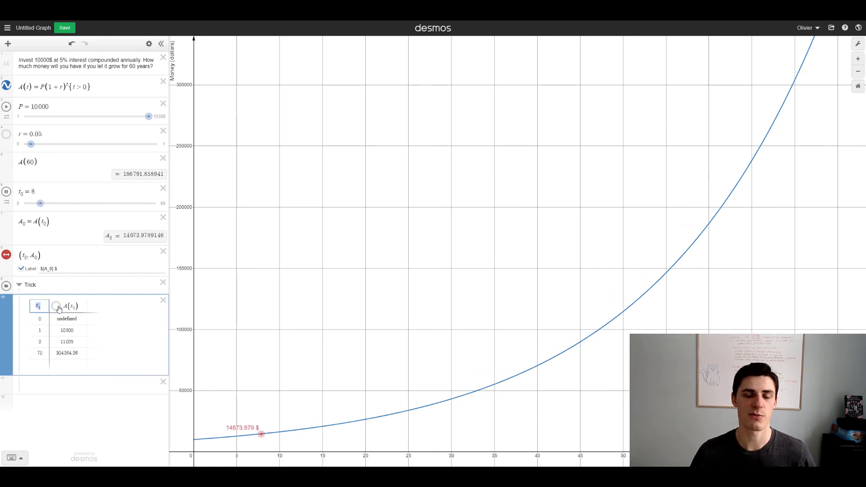